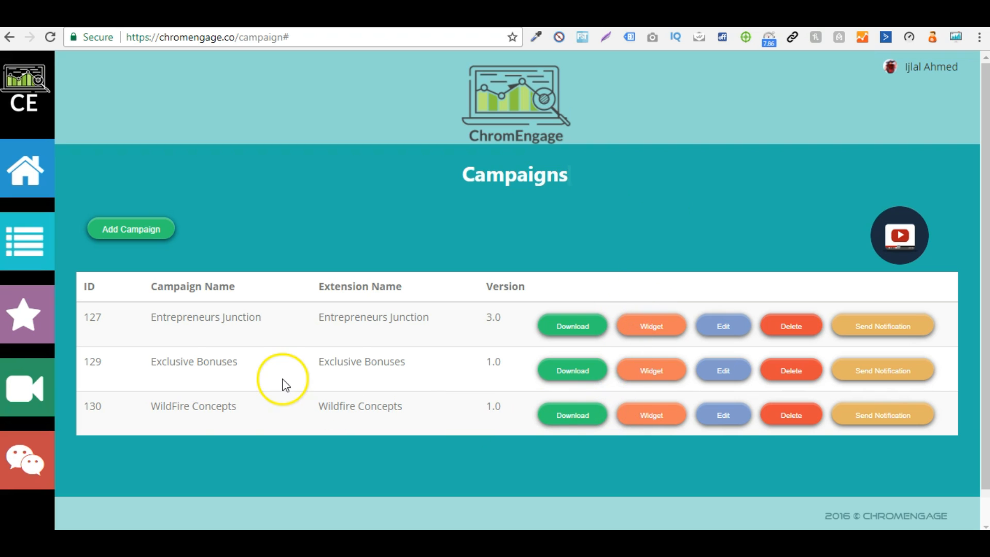
# Step: Open the WildFire Concepts campaign for editing
pyautogui.moveTo(322, 404); pyautogui.dragTo(421, 408)
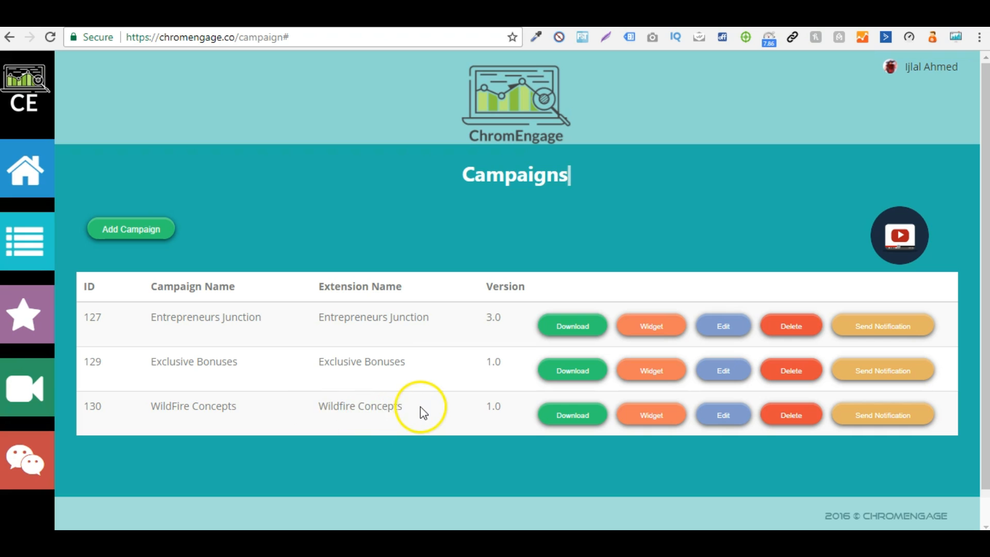
pyautogui.click(420, 408)
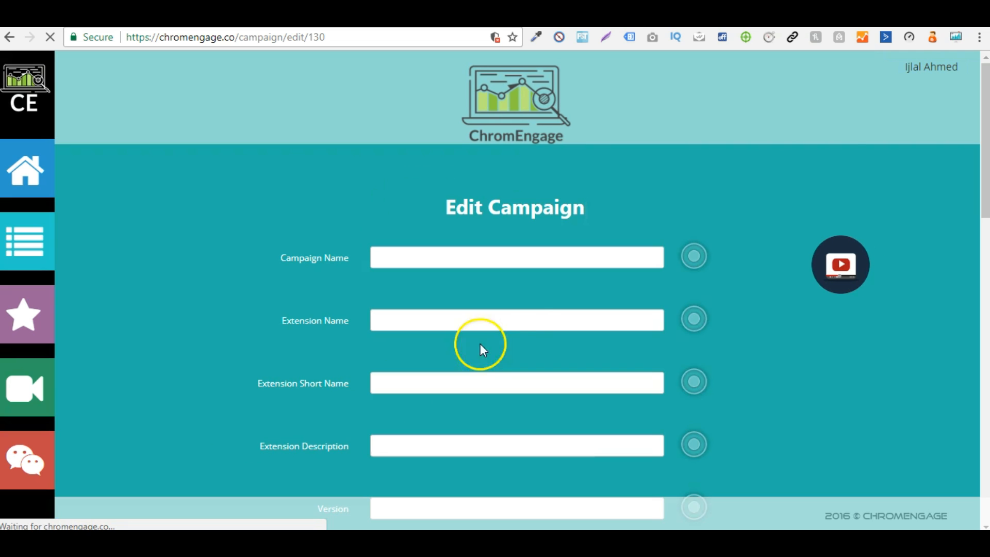
pyautogui.moveTo(982, 99); pyautogui.dragTo(984, 88)
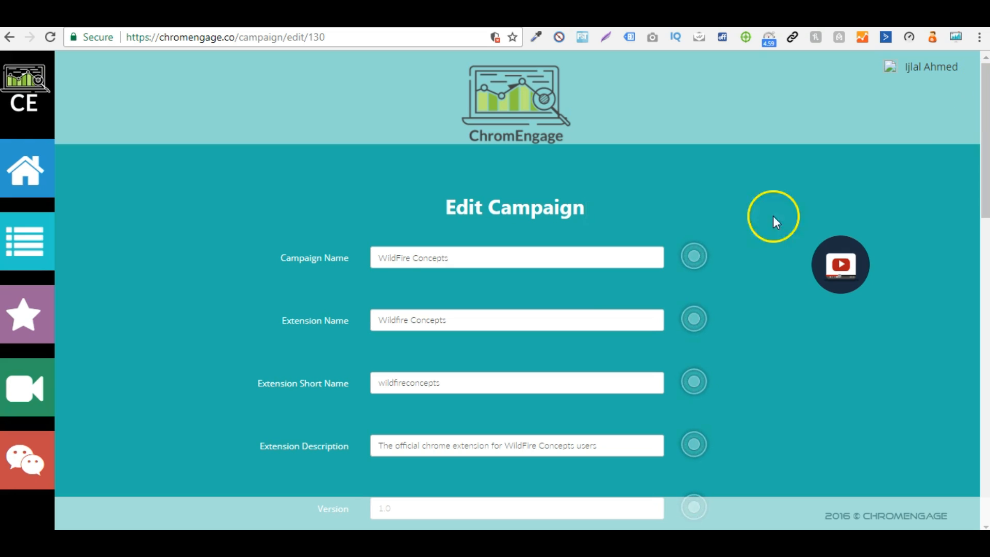
pyautogui.click(382, 258)
pyautogui.moveTo(979, 126); pyautogui.dragTo(976, 258)
pyautogui.moveTo(975, 210); pyautogui.dragTo(979, 143)
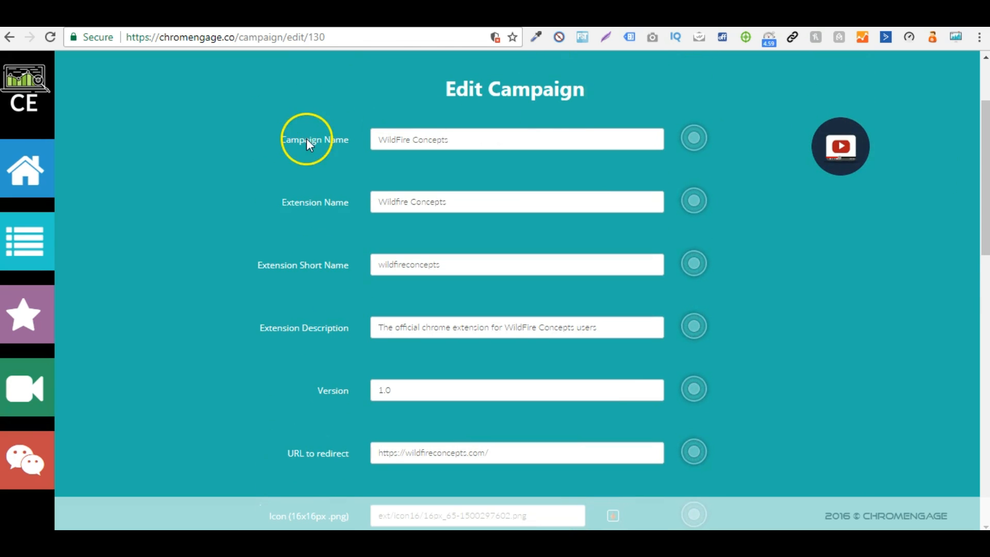
pyautogui.moveTo(273, 141); pyautogui.dragTo(364, 140)
pyautogui.click(344, 144)
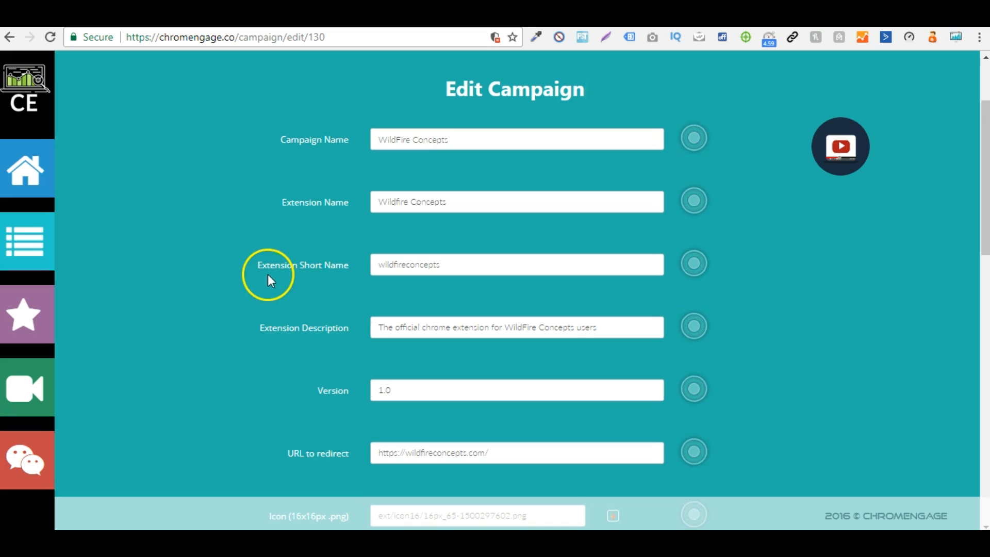
pyautogui.click(315, 277)
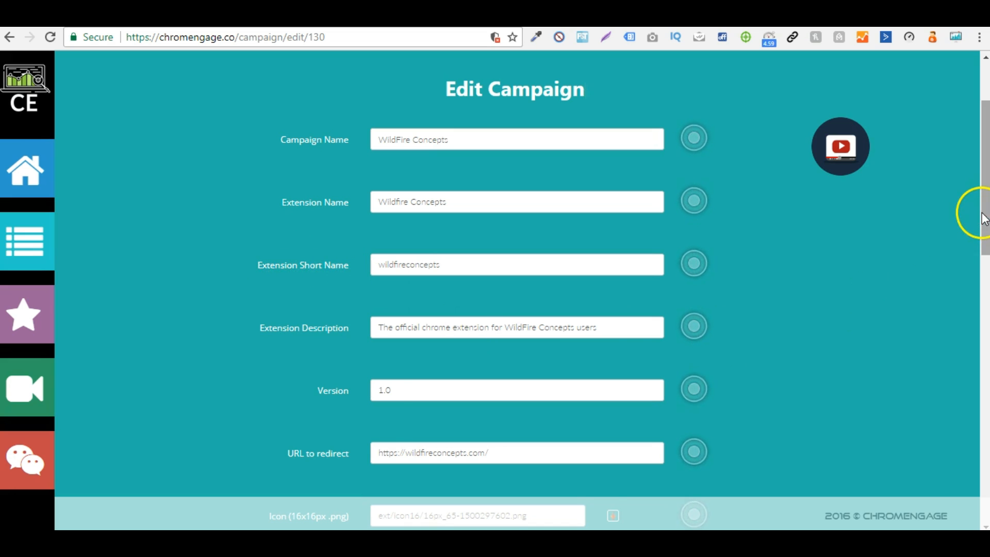
# Step: Set the WildFire Concepts extension's version to 2.0
pyautogui.moveTo(980, 215); pyautogui.dragTo(982, 250)
pyautogui.doubleClick(266, 227)
pyautogui.moveTo(319, 296); pyautogui.dragTo(324, 297)
pyautogui.doubleClick(387, 298)
pyautogui.write('2.0')
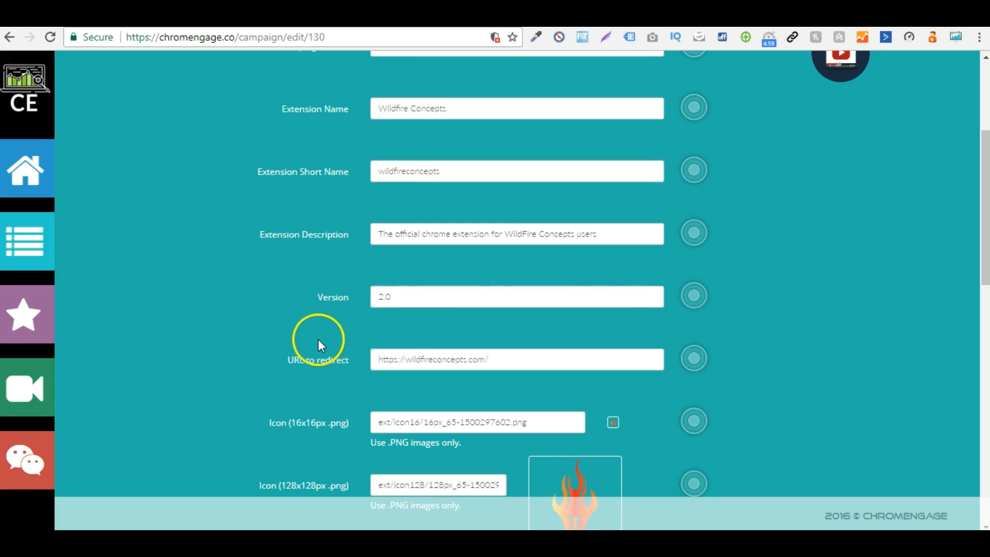
pyautogui.click(386, 298)
pyautogui.click(881, 307)
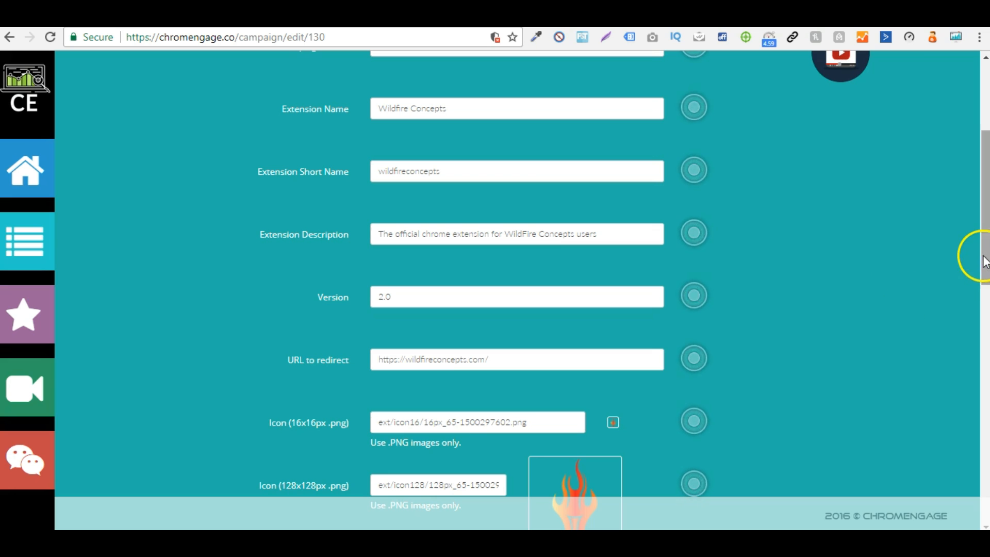
# Step: Review the campaign's redirect URL, icons, Firebase server key, Firebase sender ID and auto-close notification option
pyautogui.scroll(-2, 986, 258)
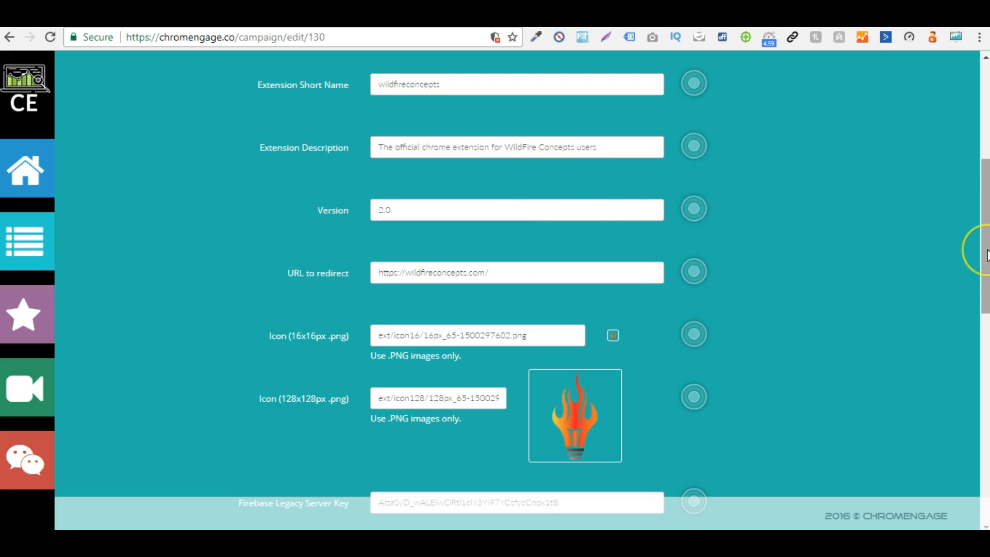
pyautogui.scroll(-2, 982, 263)
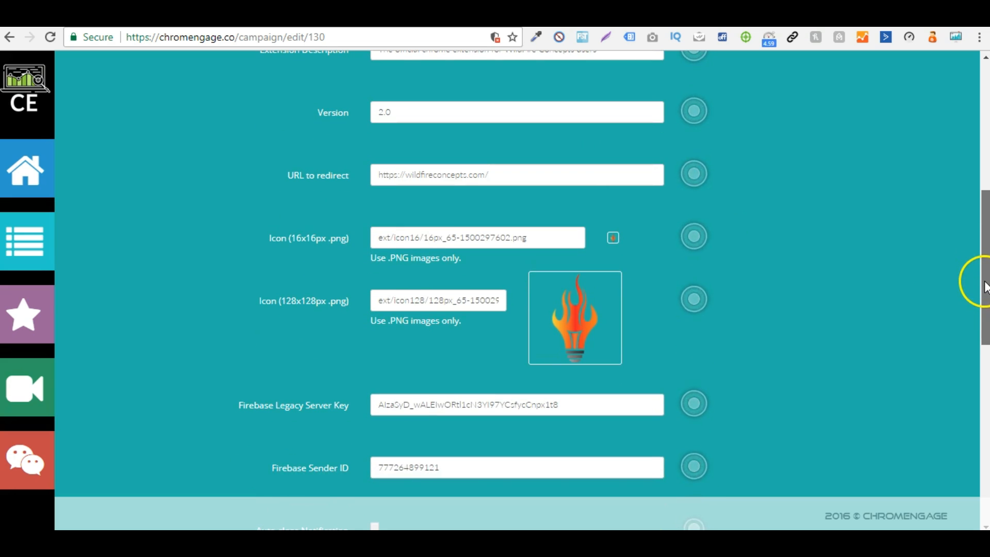
pyautogui.click(380, 177)
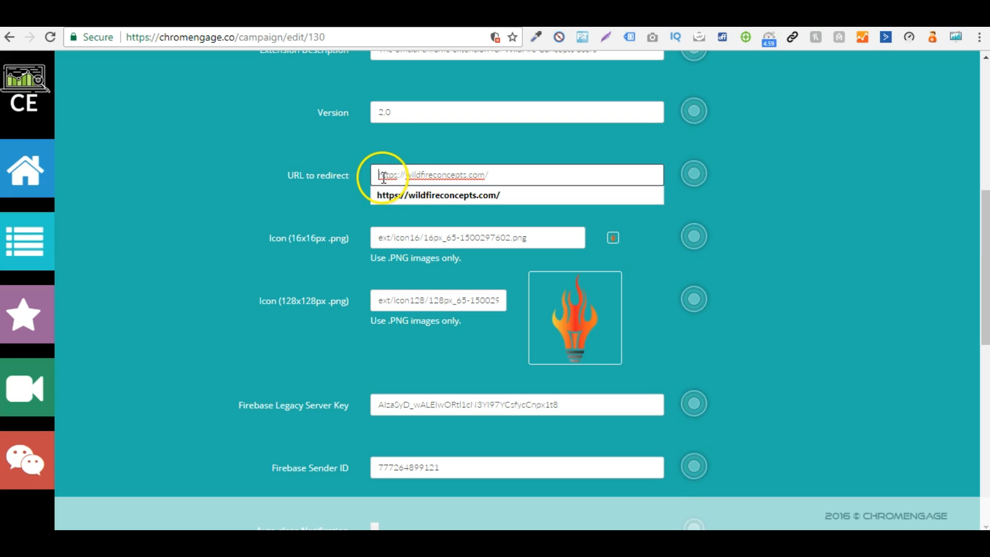
pyautogui.moveTo(380, 177); pyautogui.dragTo(486, 170)
pyautogui.click(240, 165)
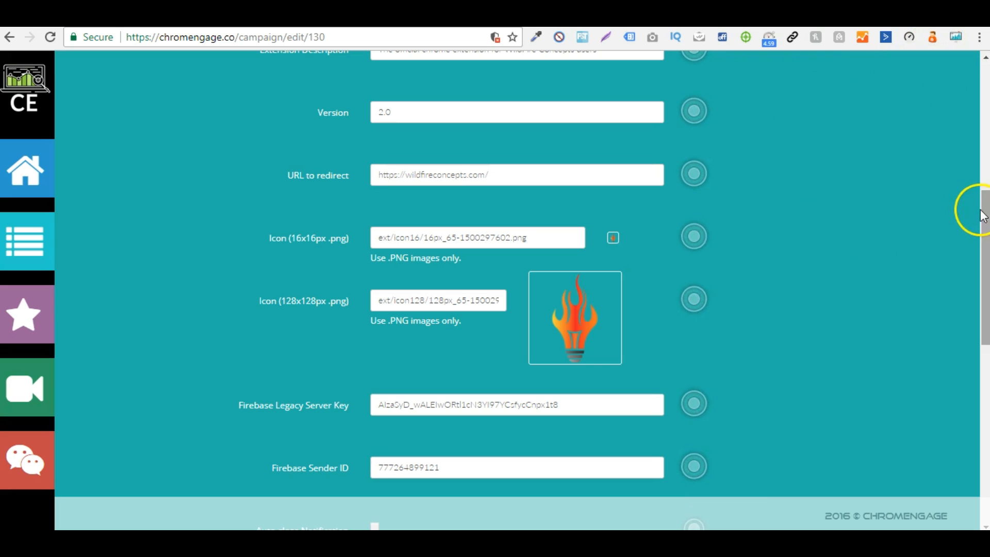
pyautogui.moveTo(985, 264); pyautogui.dragTo(985, 319)
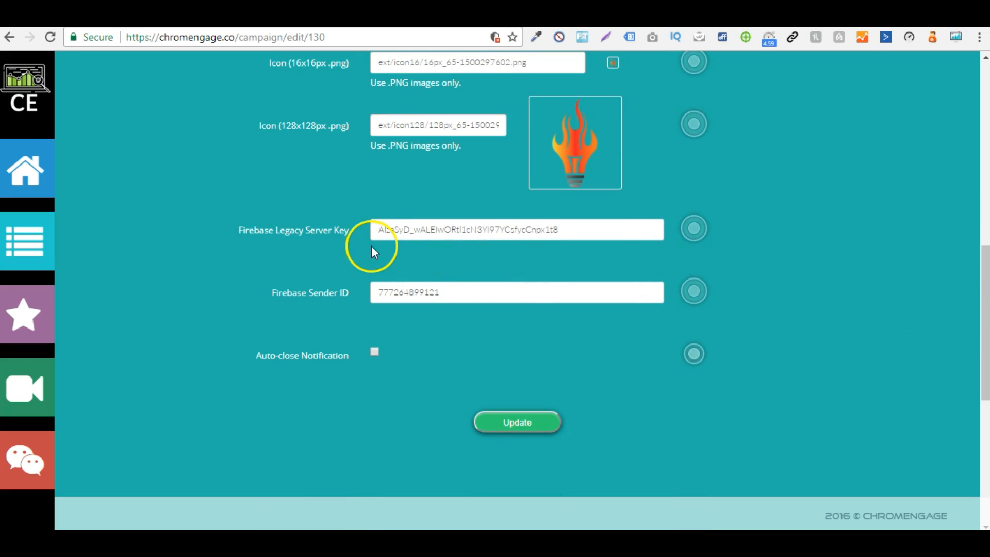
pyautogui.moveTo(237, 233); pyautogui.dragTo(290, 229)
pyautogui.click(343, 229)
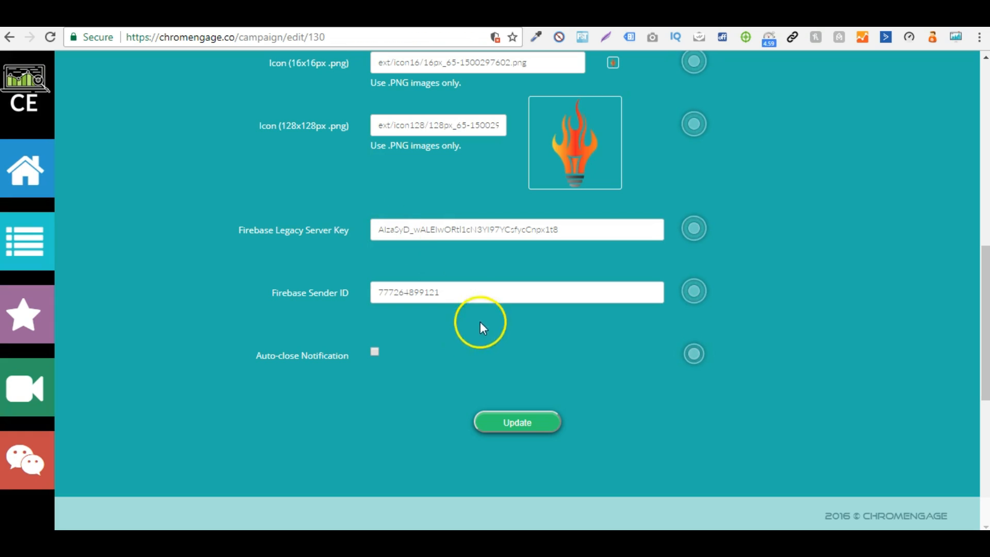
pyautogui.click(442, 293)
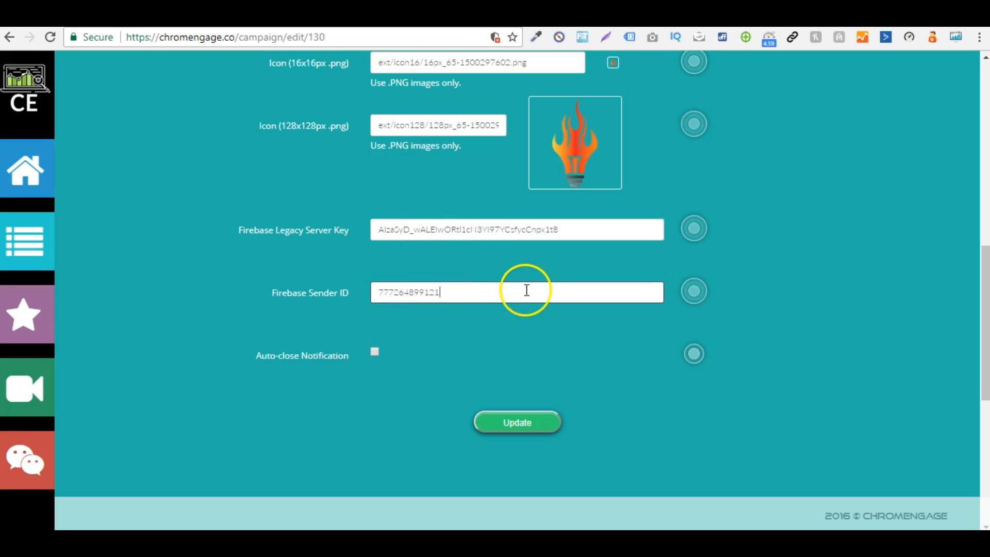
pyautogui.click(527, 290)
pyautogui.click(878, 283)
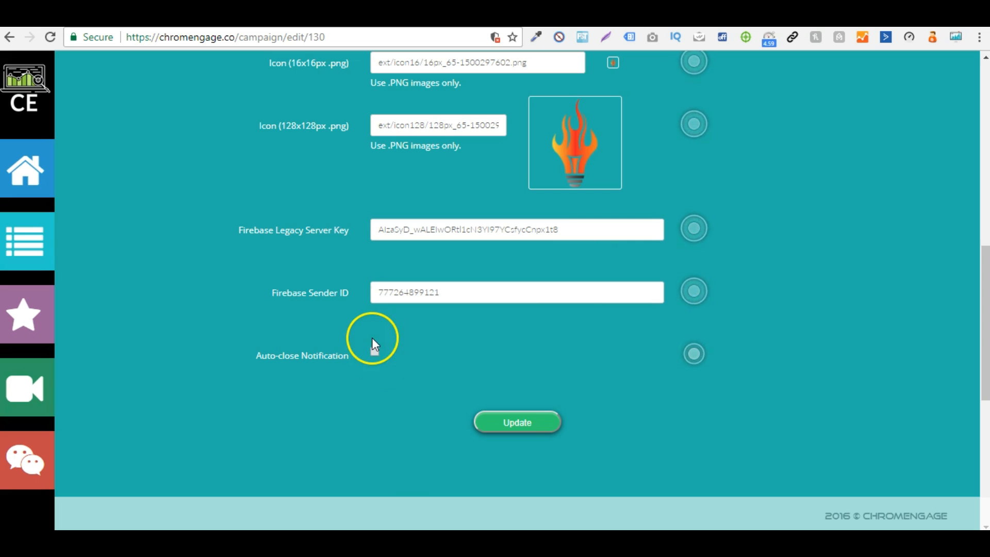
# Step: Save the campaign update and dismiss the confirmation message
pyautogui.click(512, 421)
pyautogui.click(513, 420)
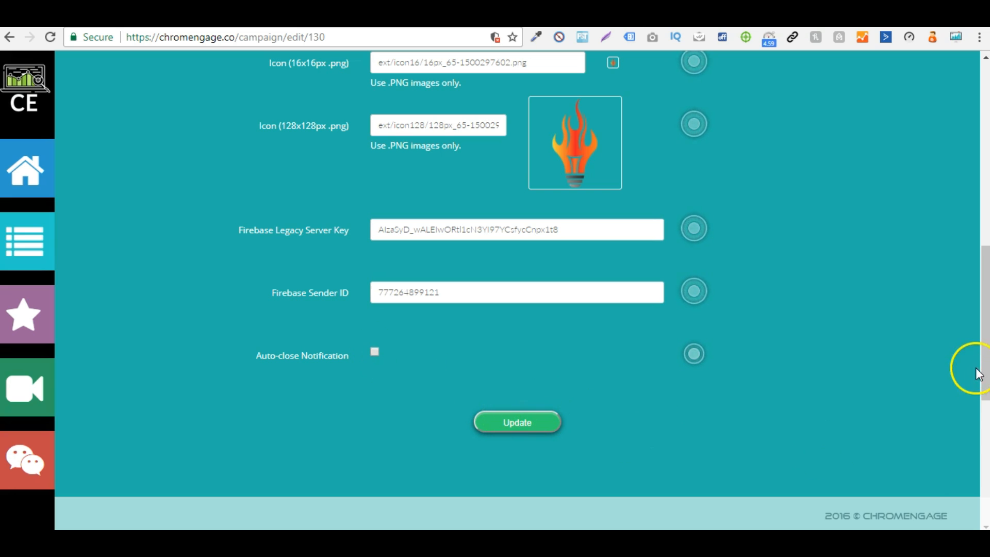
pyautogui.click(545, 420)
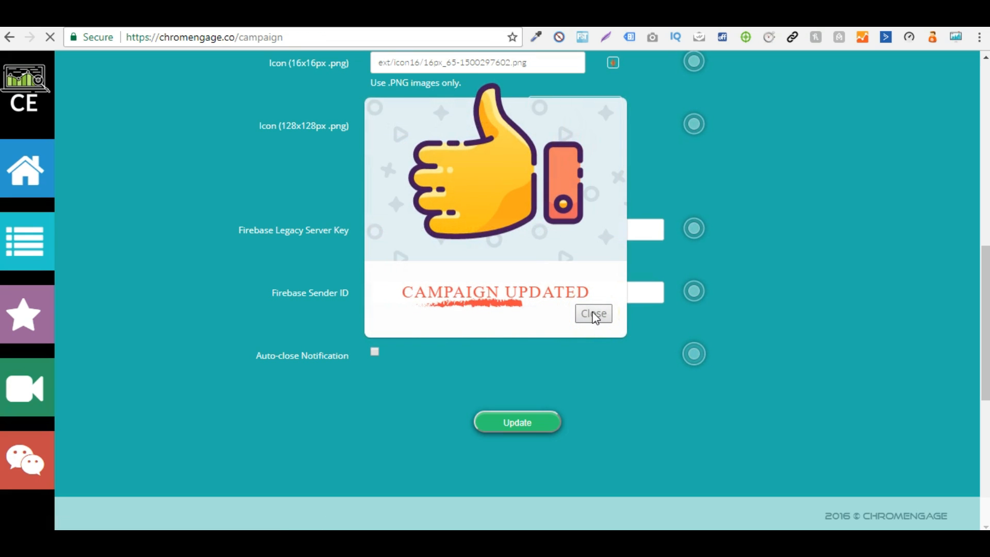
pyautogui.click(595, 316)
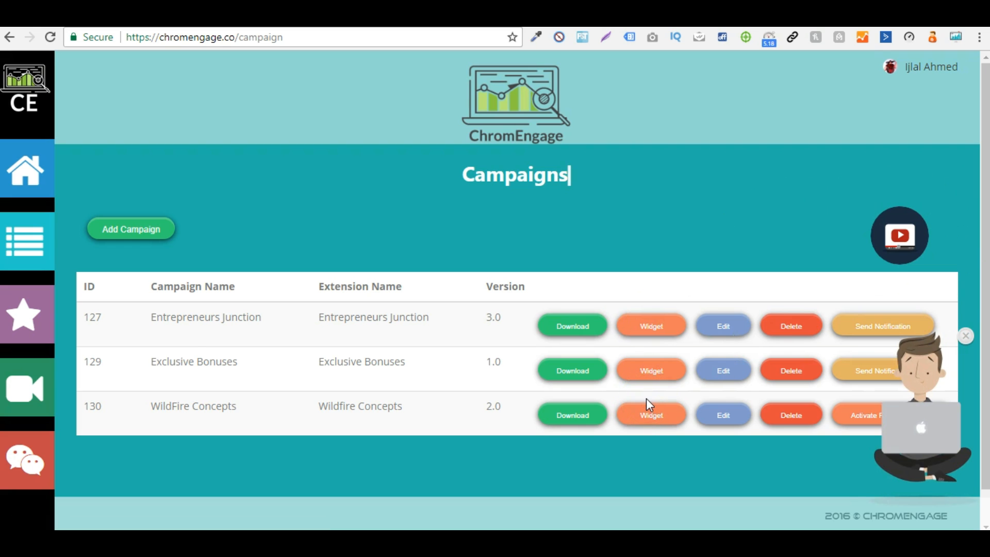
# Step: Open the opt-in form settings of the WildFire Concepts widget
pyautogui.click(650, 416)
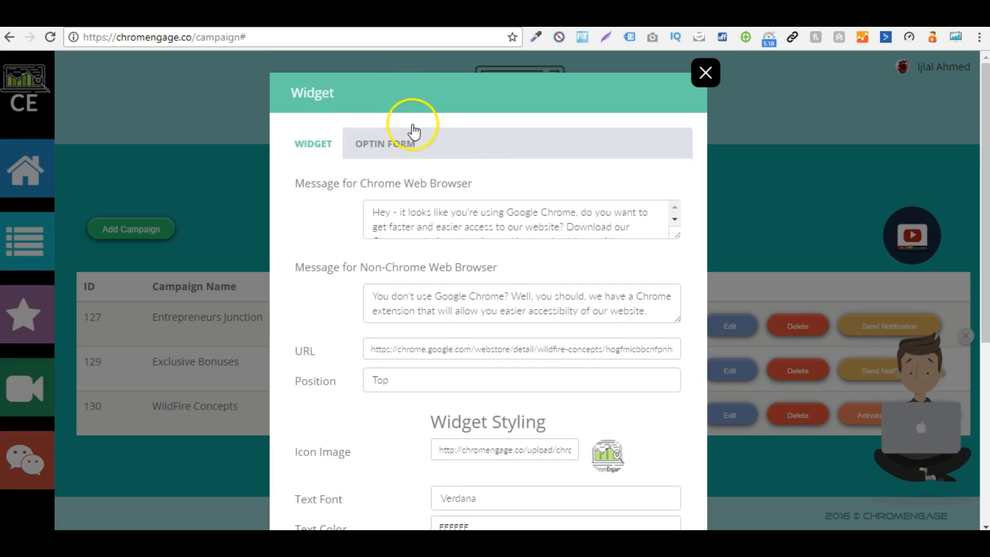
pyautogui.click(396, 140)
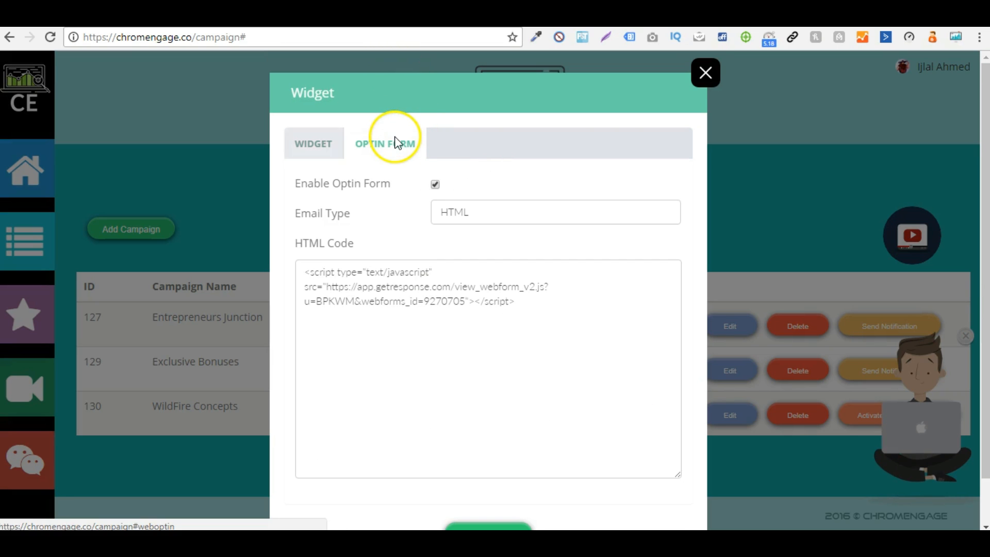
# Step: Preview the opt-in form for the AWeber email type and switch the email type back to HTML
pyautogui.click(661, 216)
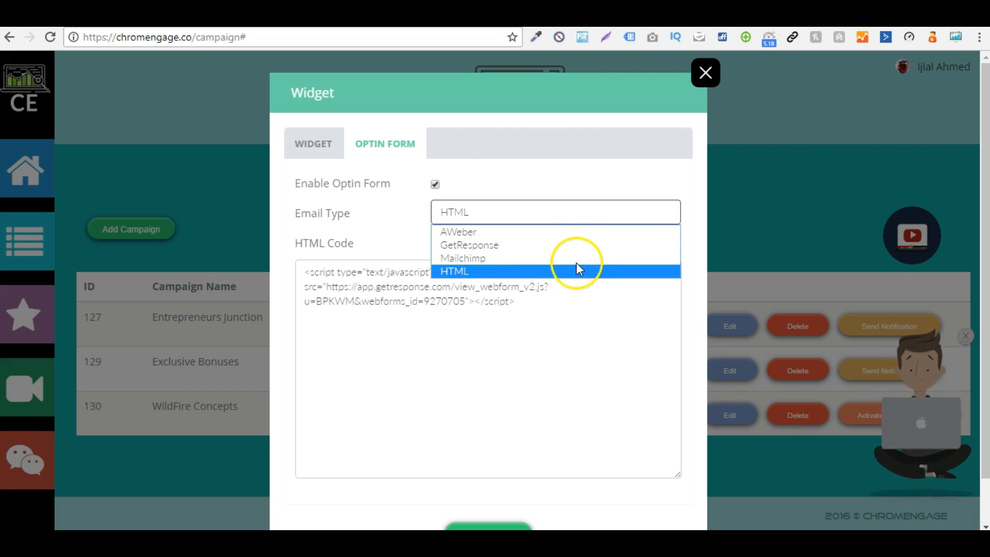
pyautogui.click(369, 232)
pyautogui.click(542, 212)
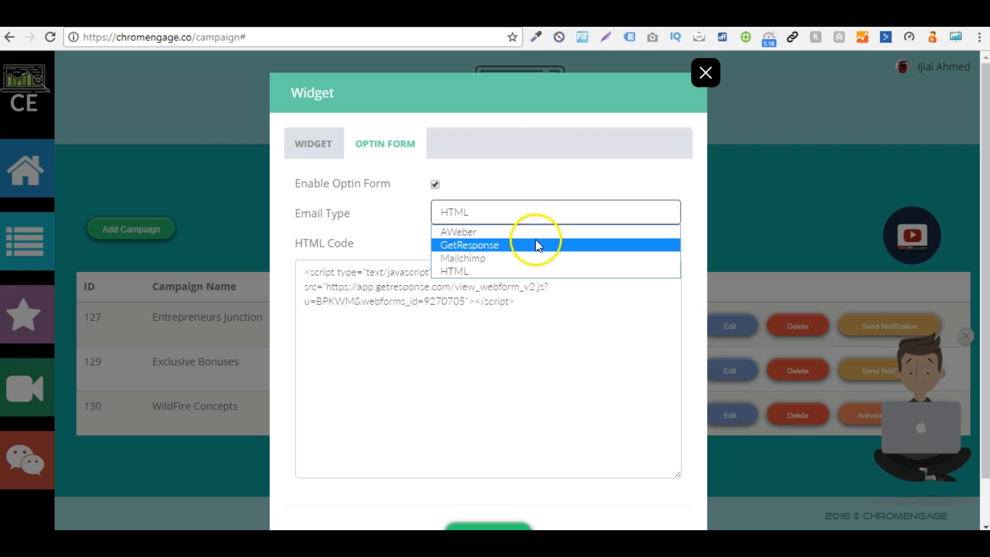
pyautogui.click(426, 219)
pyautogui.click(440, 216)
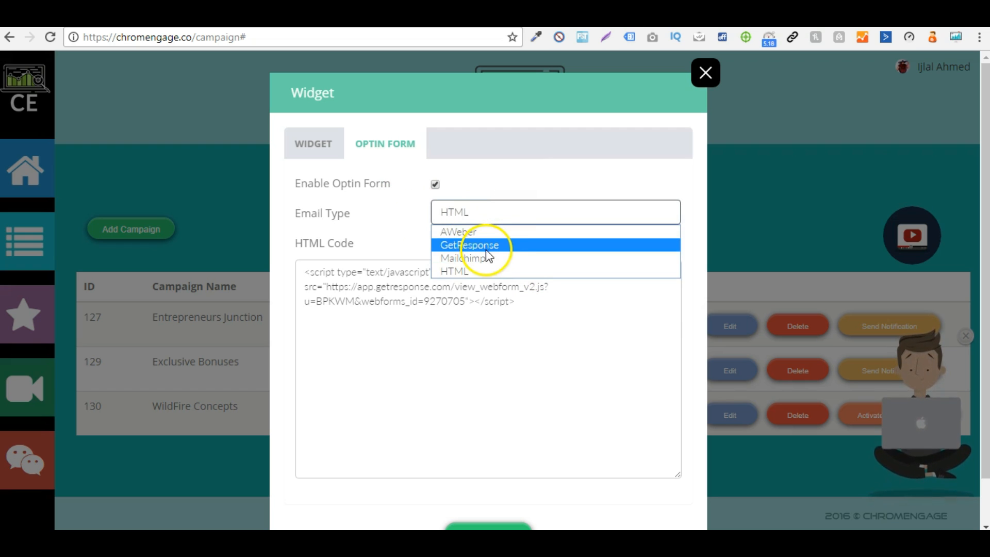
pyautogui.click(504, 228)
pyautogui.moveTo(972, 124); pyautogui.dragTo(955, 380)
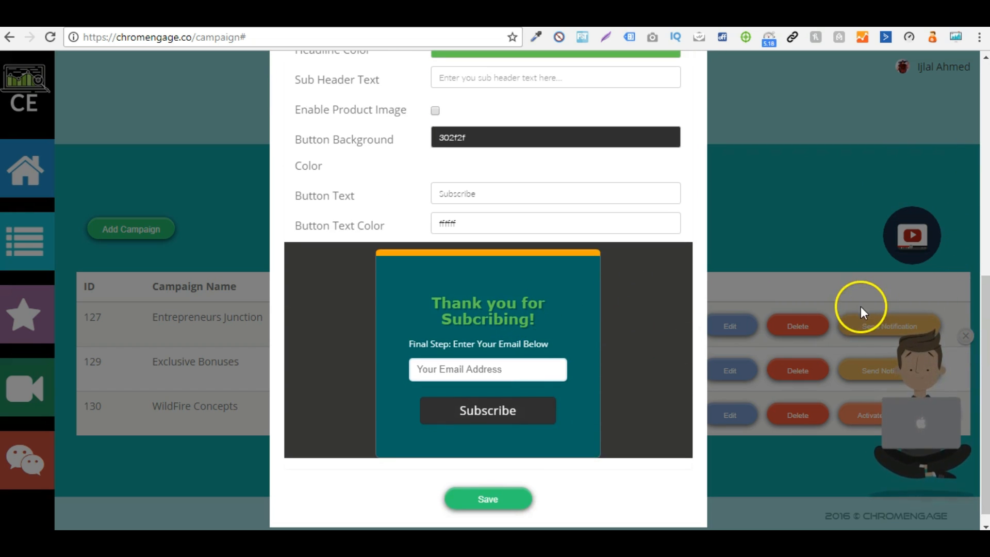
pyautogui.moveTo(985, 388); pyautogui.dragTo(959, 186)
pyautogui.click(529, 196)
pyautogui.click(491, 252)
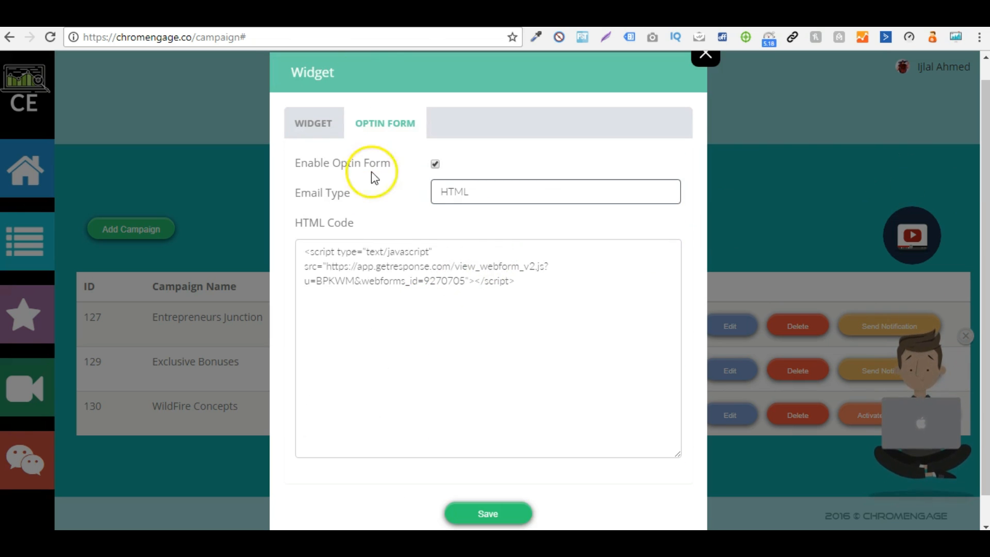
# Step: Save the widget with its HTML opt-in form and close the widget settings
pyautogui.click(507, 308)
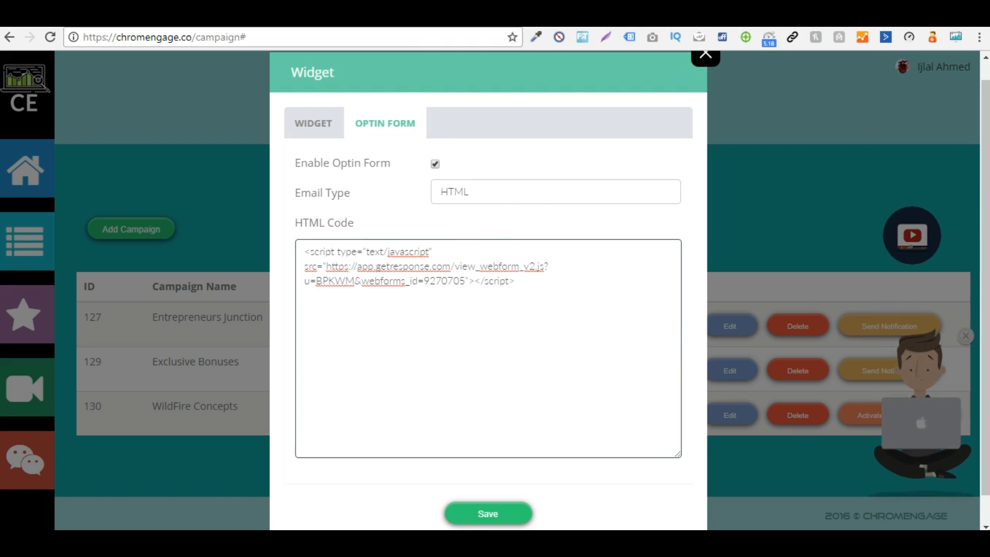
pyautogui.click(501, 514)
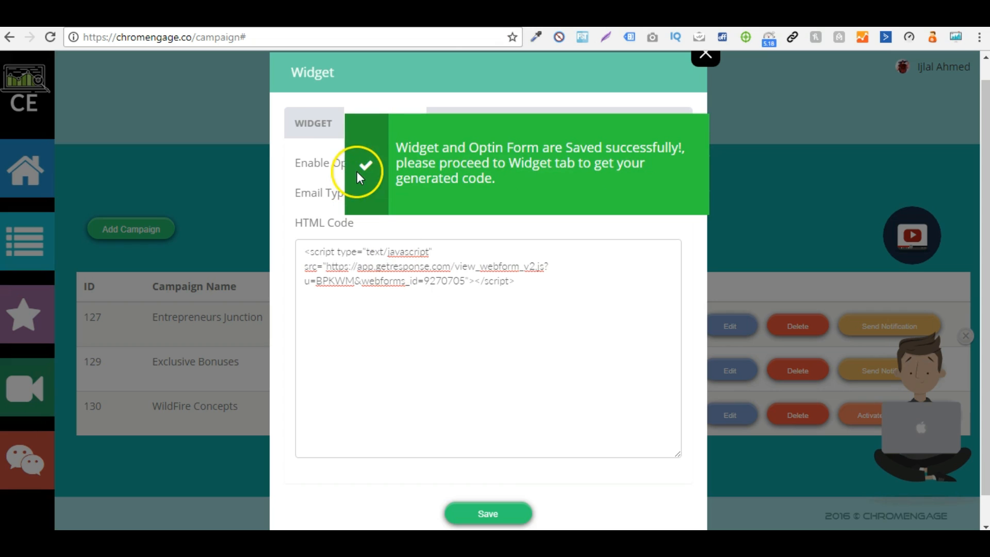
pyautogui.click(328, 137)
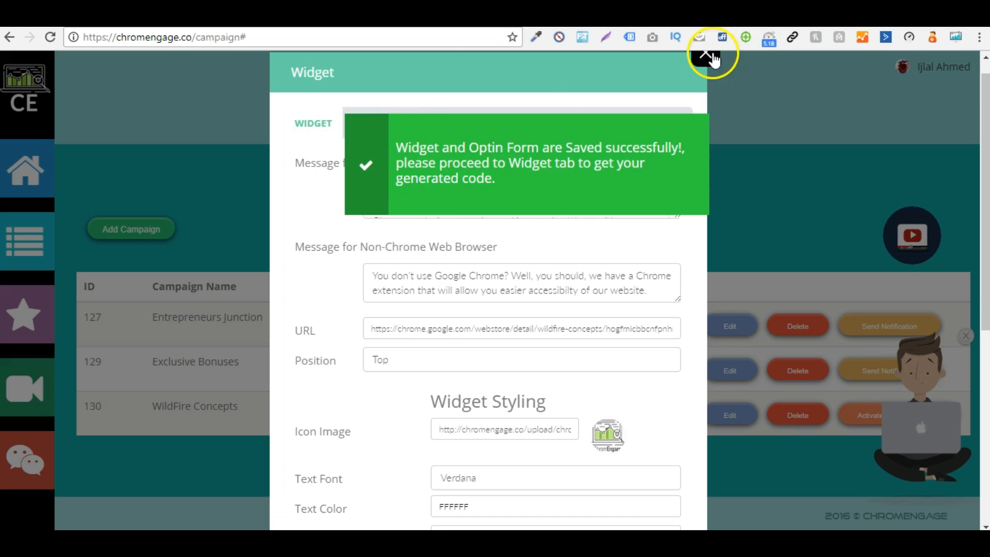
pyautogui.click(706, 54)
# Step: Activate the updated WildFire Concepts campaign and download its extension package
pyautogui.click(920, 418)
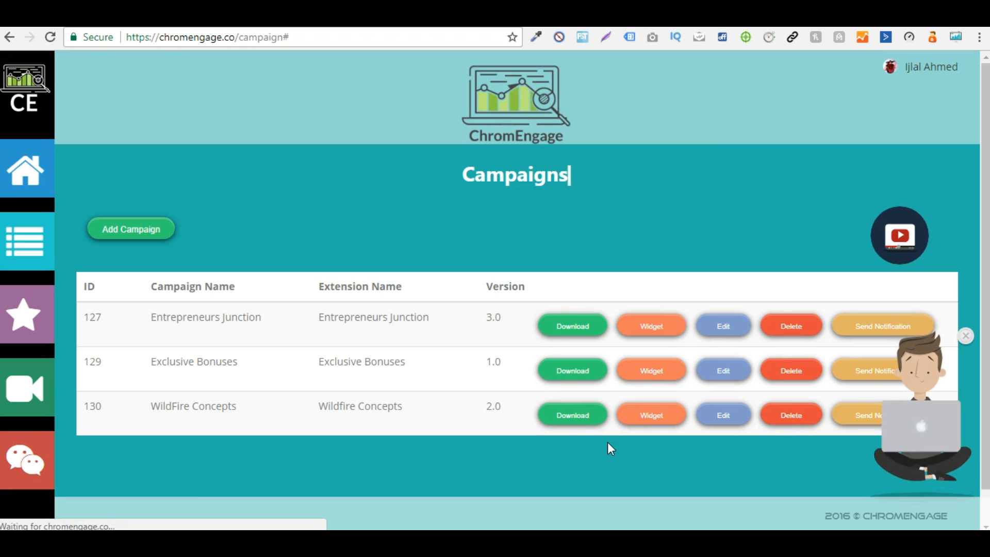
pyautogui.click(583, 413)
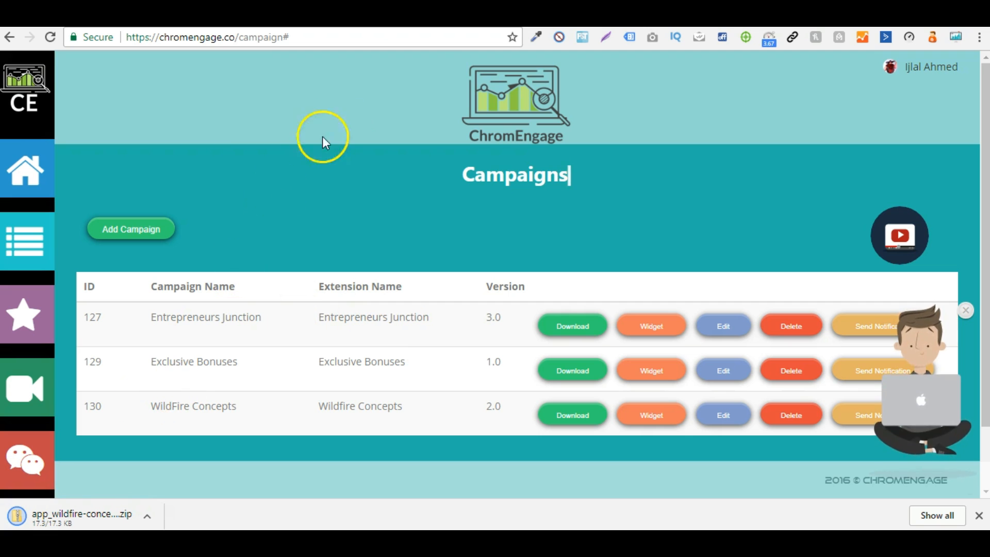
# Step: Switch to the Chrome Web Store developer dashboard and view the Wildfire Concepts store listing
pyautogui.hotkey('ctrl', 'Tab')
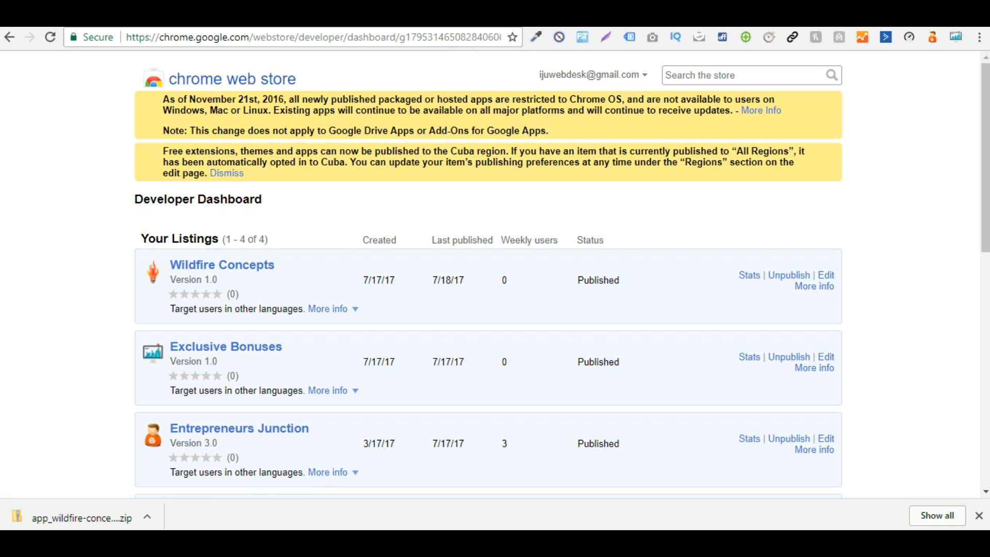
pyautogui.hotkey('ctrl', 'Tab')
pyautogui.hotkey('ctrl', 'shift', 'Tab')
pyautogui.click(215, 265)
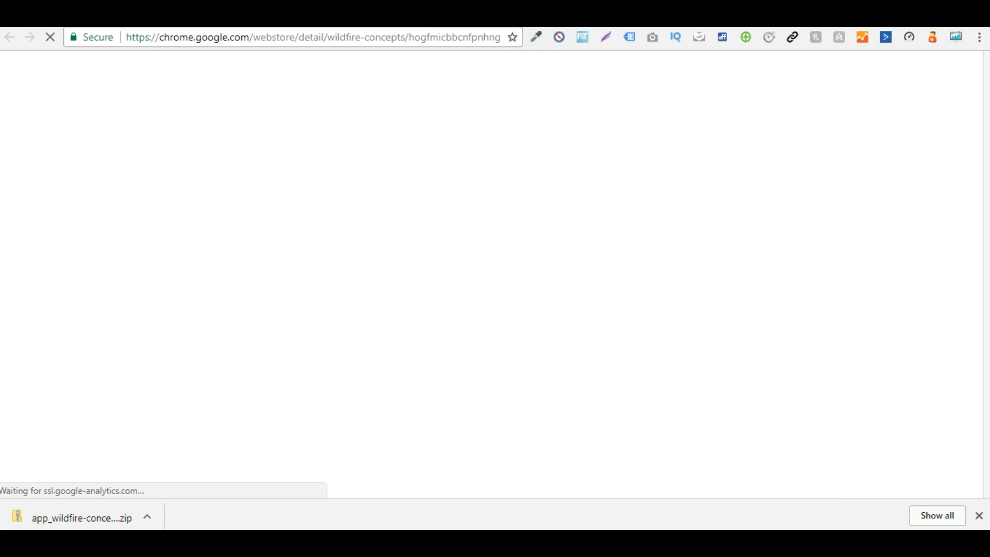
pyautogui.hotkey('ctrl', 'shift', 'Tab')
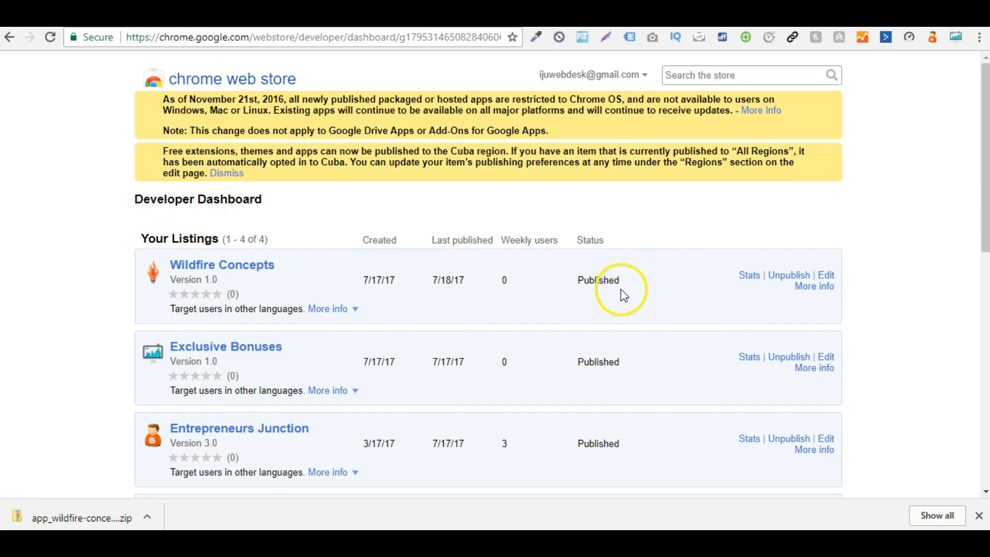
pyautogui.hotkey('ctrl', 'Tab')
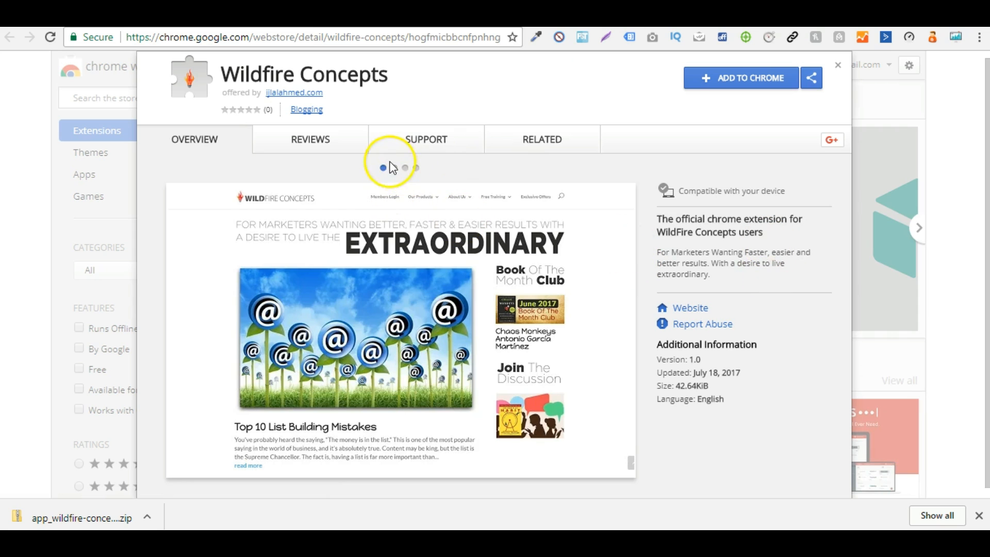
# Step: Return from the public listing to the developer dashboard, open the Wildfire Concepts item for editing and request an updated package upload
pyautogui.click(406, 169)
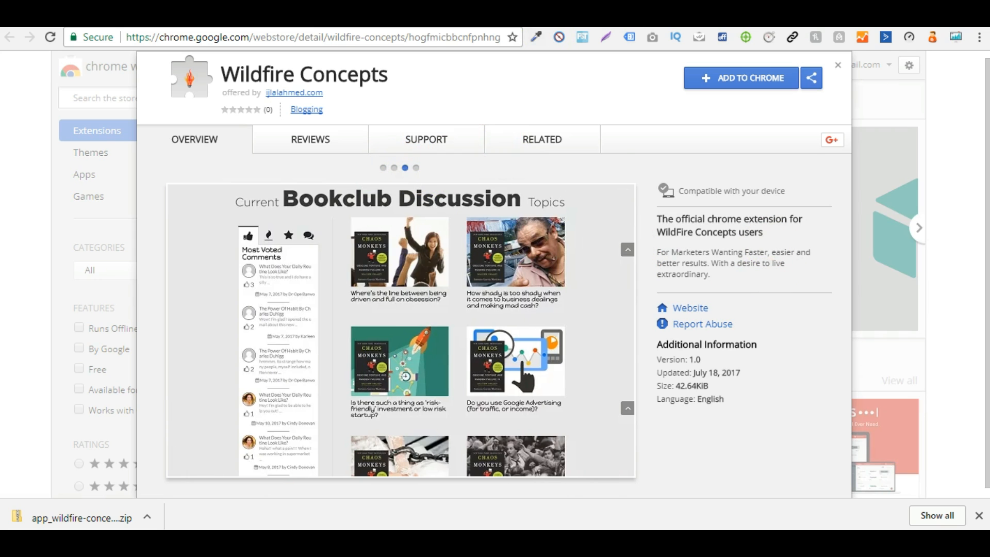
pyautogui.click(545, 51)
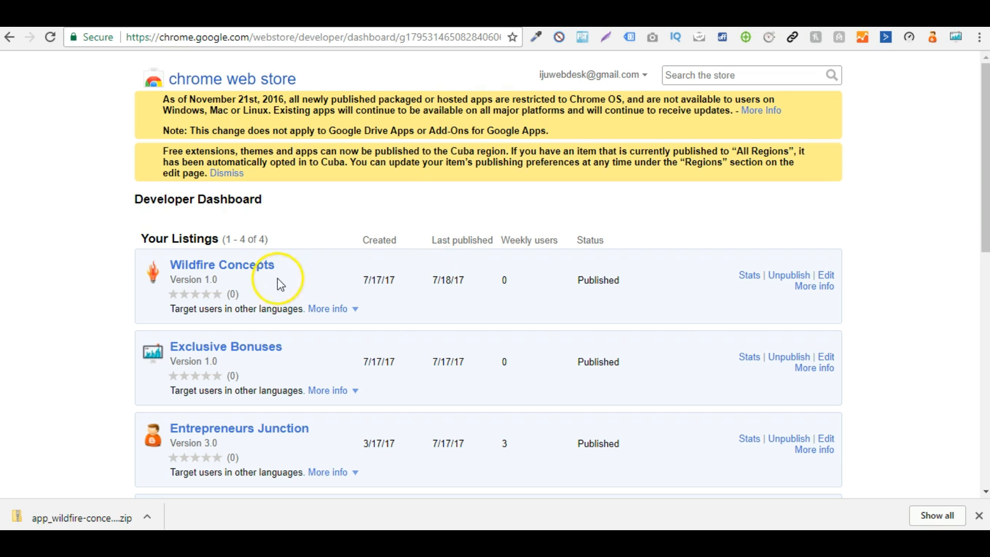
pyautogui.doubleClick(210, 279)
pyautogui.click(827, 278)
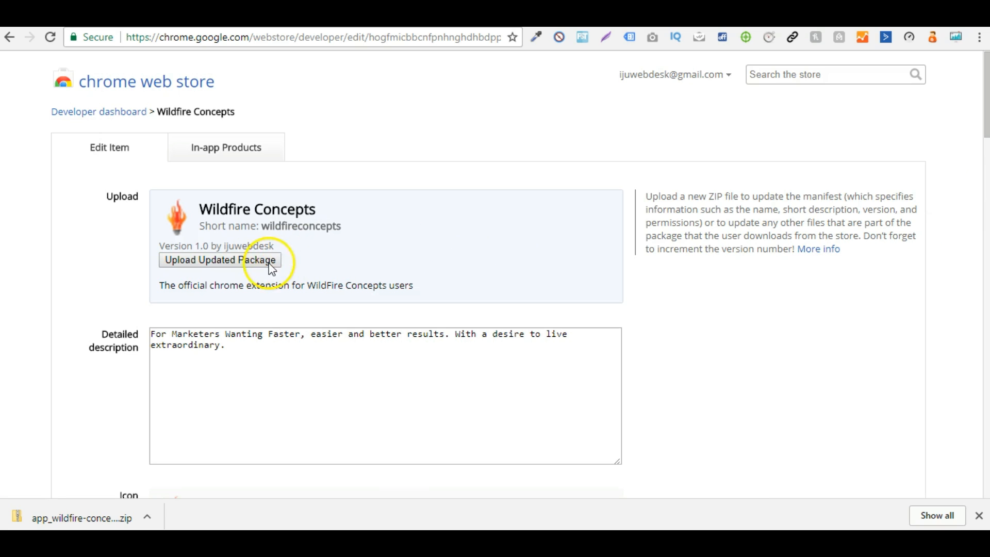
pyautogui.click(255, 265)
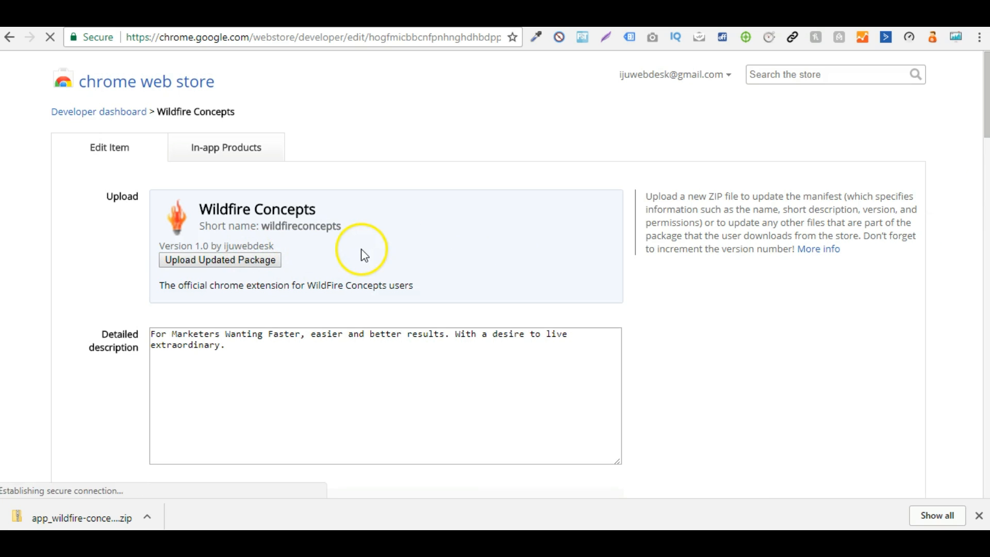
pyautogui.click(371, 443)
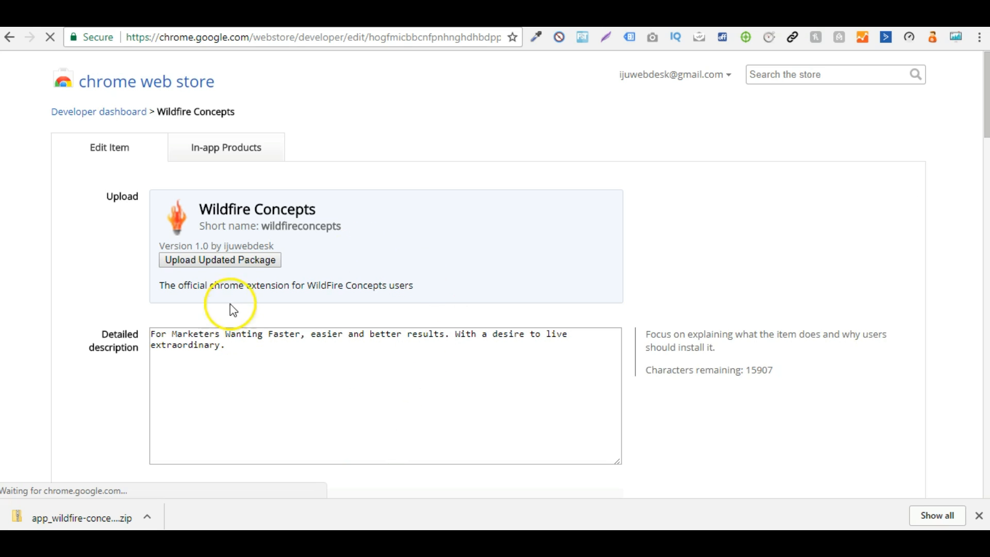
pyautogui.moveTo(289, 230)
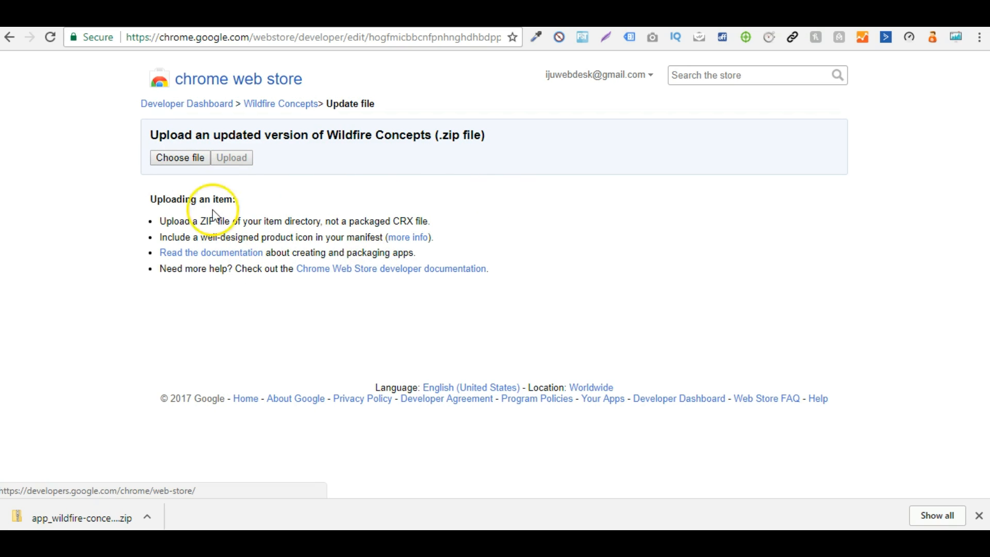
# Step: Choose app_wildfire-concepts_v2.0.zip from the Downloads folder and upload it as the updated Wildfire Concepts package
pyautogui.click(199, 163)
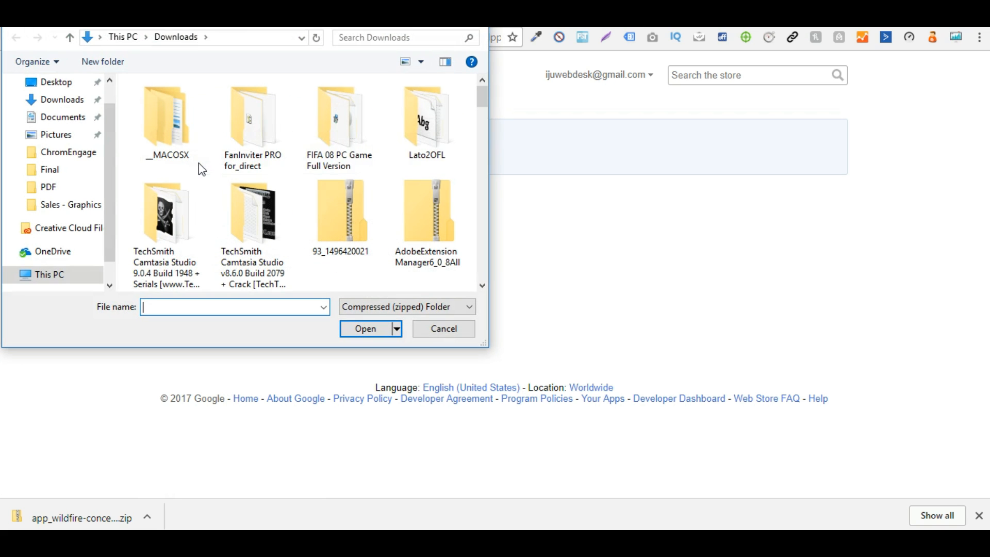
pyautogui.write('a')
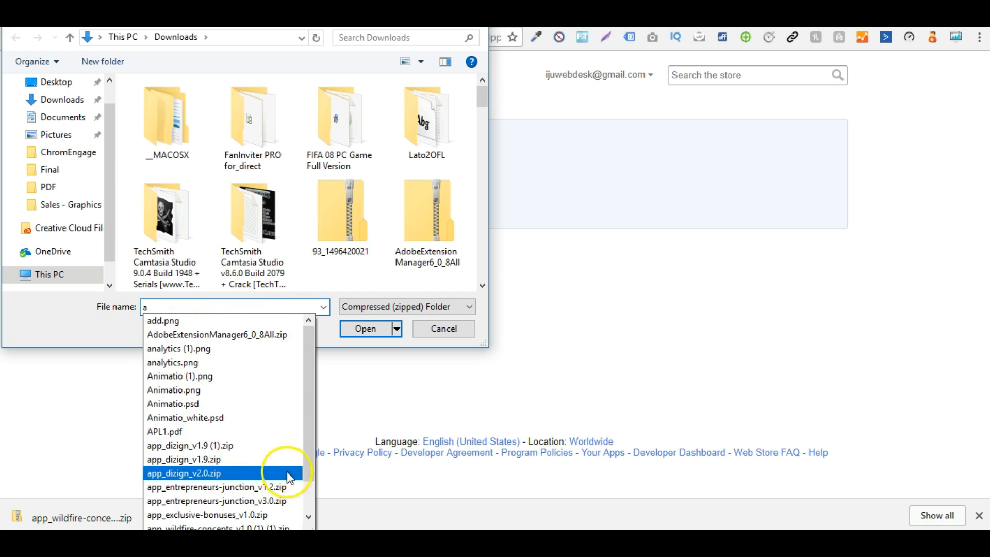
pyautogui.moveTo(309, 458); pyautogui.dragTo(309, 502)
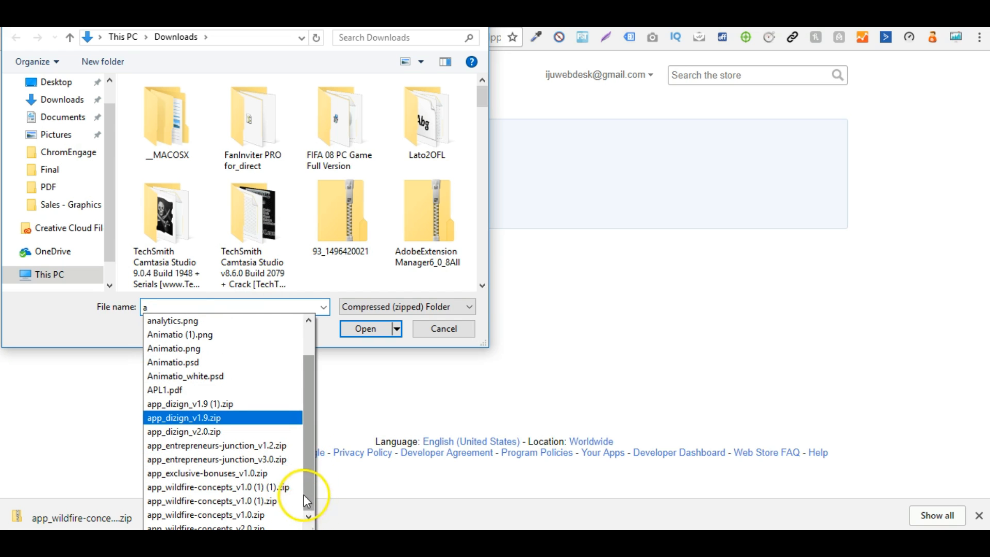
pyautogui.click(271, 526)
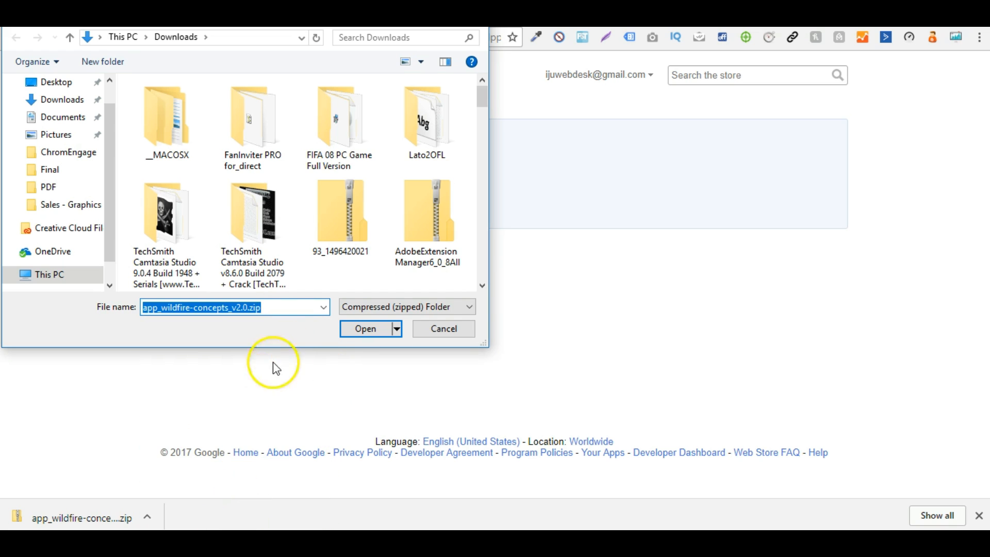
pyautogui.click(360, 331)
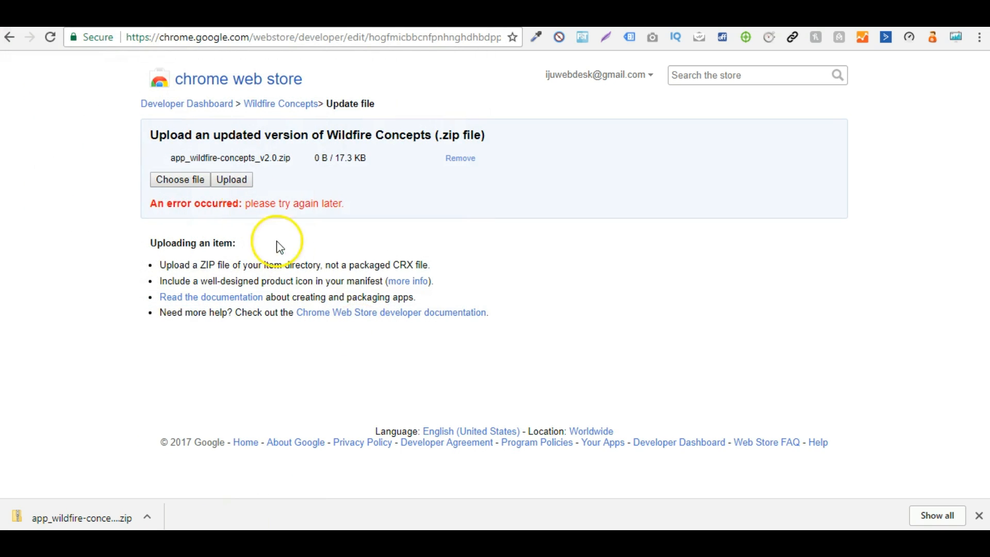
pyautogui.click(243, 180)
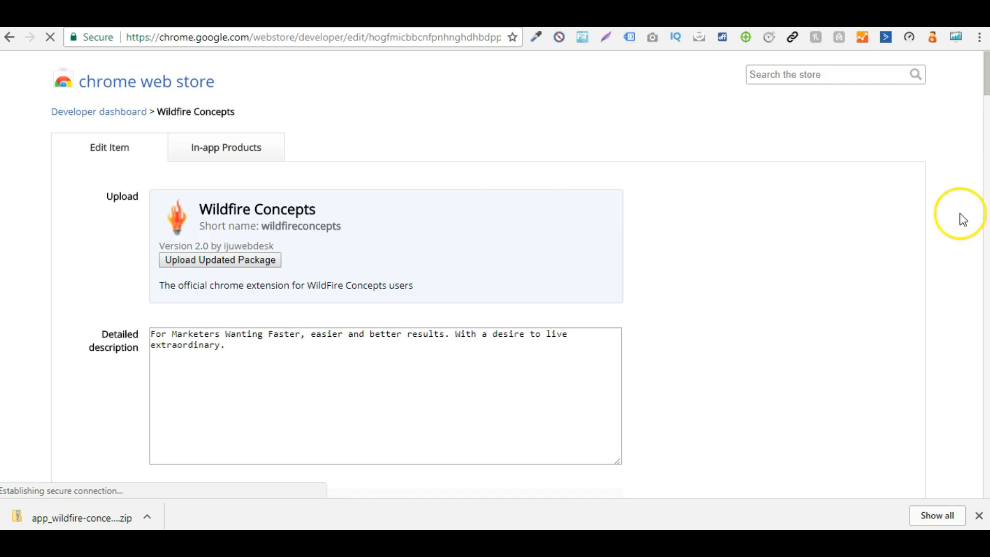
# Step: Review the listing's icon, screenshots and website links, then preview its promotional tiles and close the preview
pyautogui.moveTo(987, 85); pyautogui.dragTo(988, 171)
pyautogui.click(500, 409)
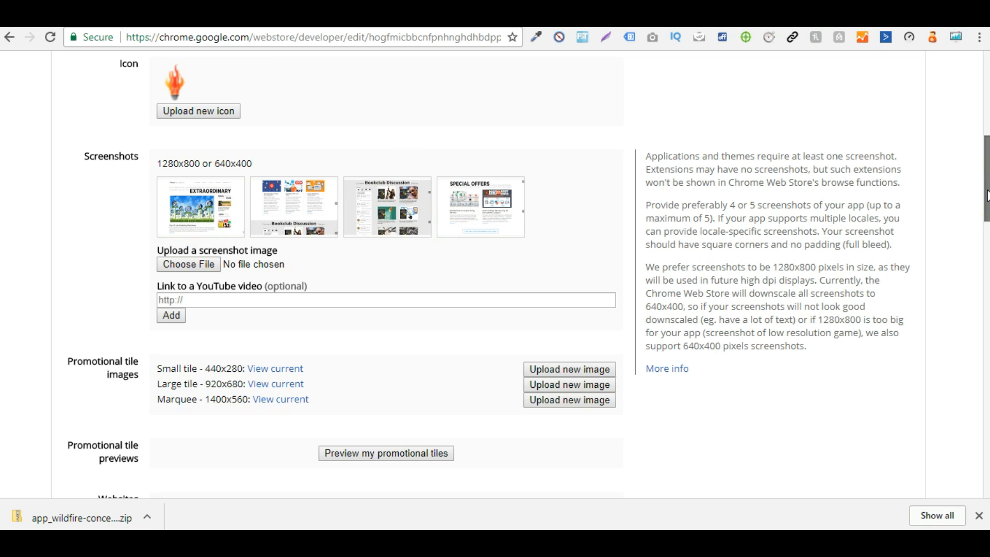
pyautogui.scroll(-2, 987, 195)
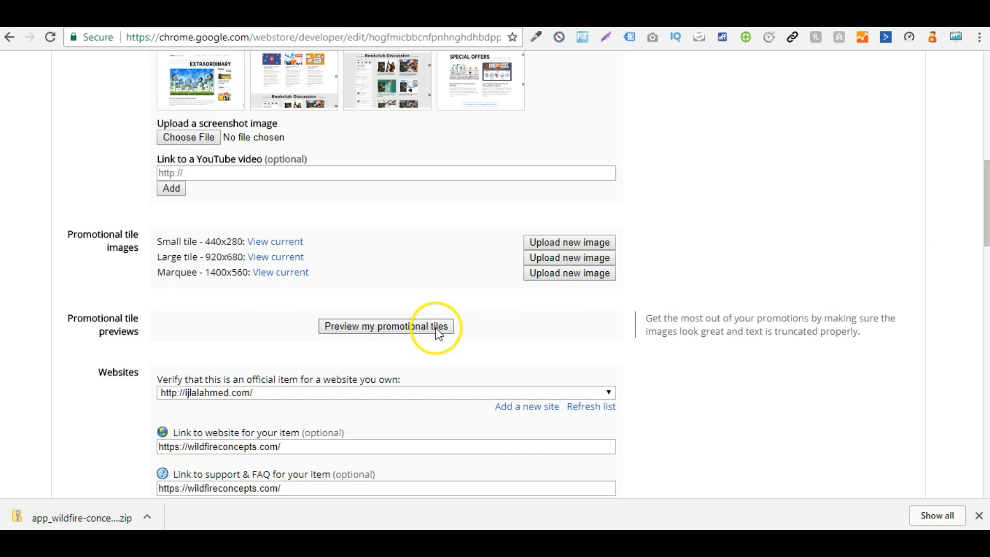
pyautogui.click(439, 334)
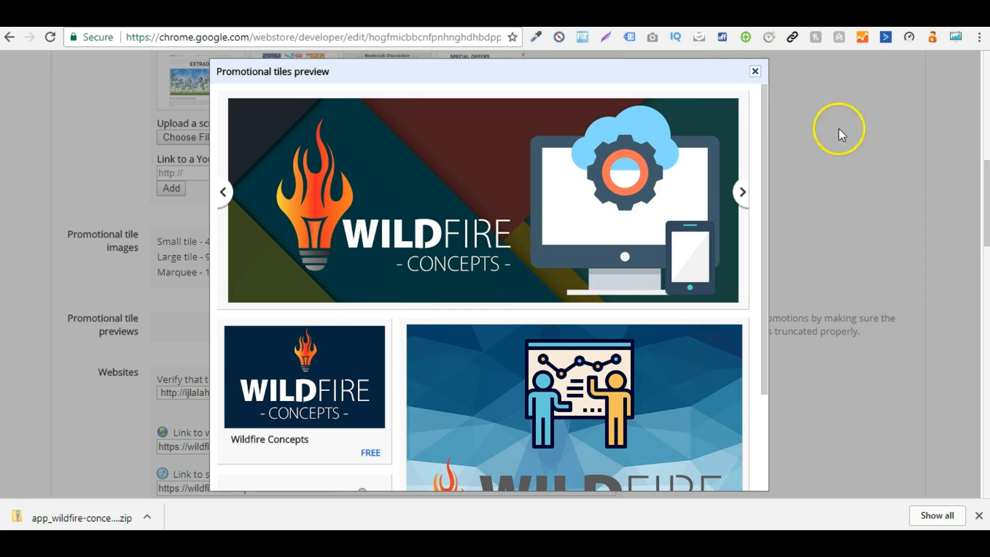
pyautogui.click(754, 72)
# Step: Publish the changes to the Wildfire Concepts item, confirm the publication and dismiss the finished download notice
pyautogui.moveTo(971, 178); pyautogui.dragTo(946, 230)
pyautogui.moveTo(986, 258); pyautogui.dragTo(956, 467)
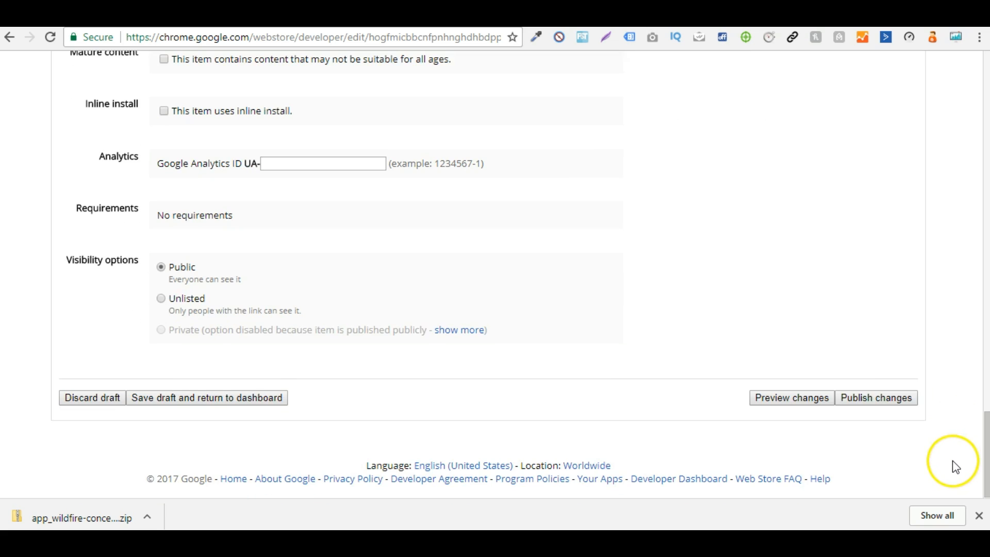
pyautogui.click(865, 401)
pyautogui.click(568, 308)
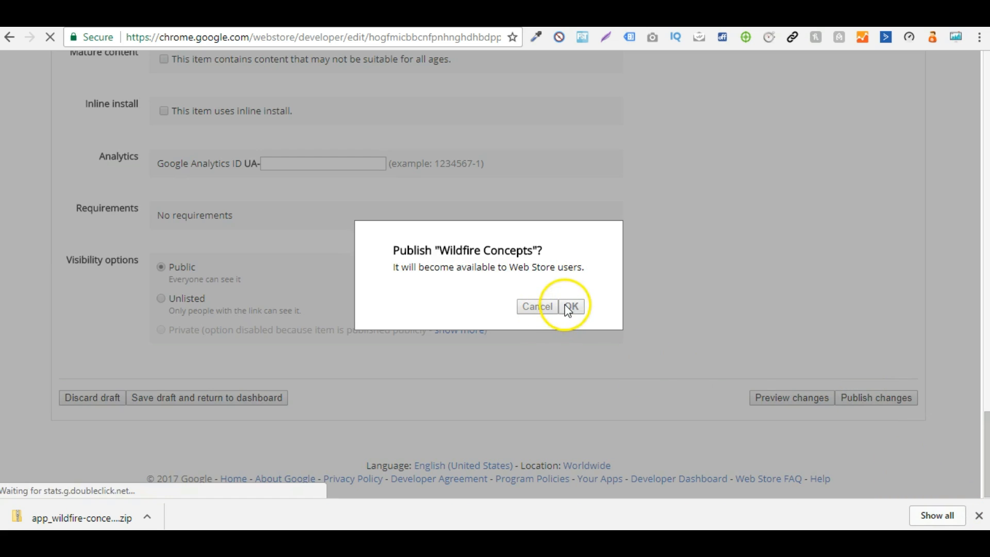
pyautogui.click(979, 516)
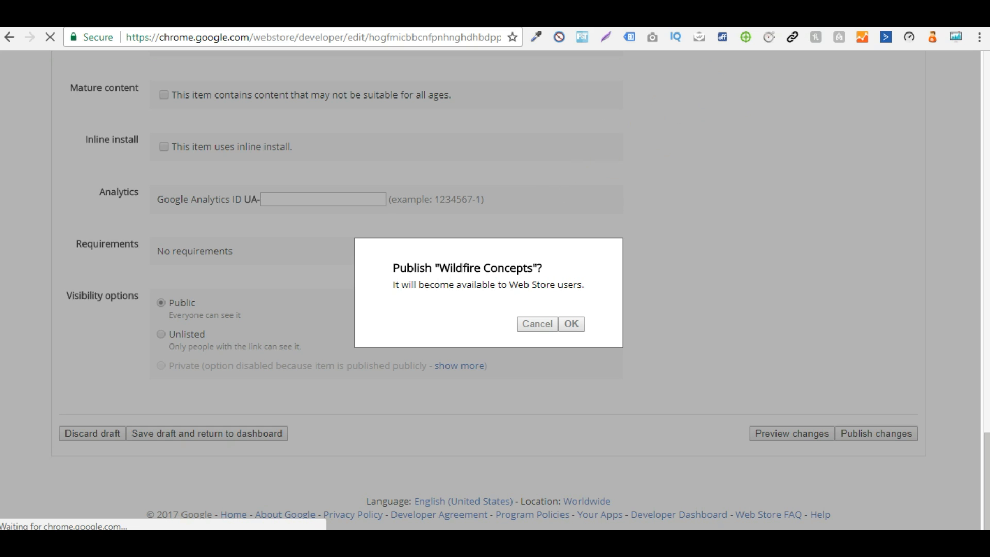
# Step: Search Google for "Wildfire Concepts" in a new browser tab
pyautogui.hotkey('ctrl', 't')
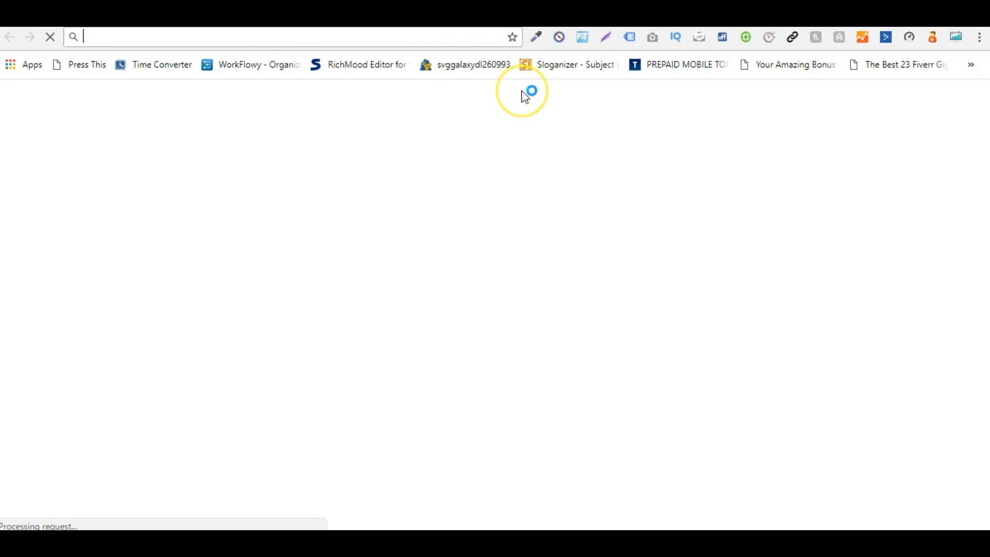
pyautogui.write('Wildfireconcepts.com')
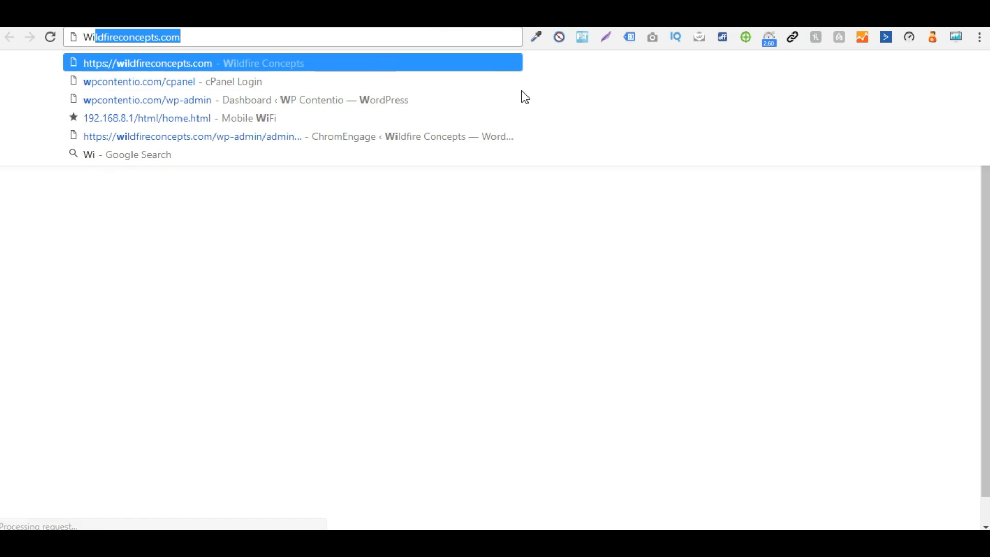
pyautogui.press('Down')
pyautogui.press('Down')
pyautogui.press('Down')
pyautogui.press('Down')
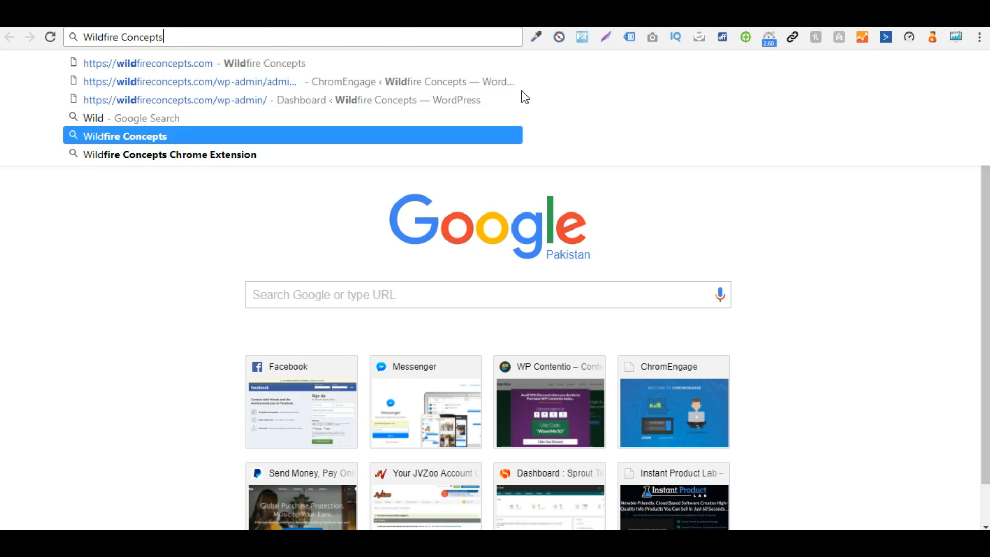
pyautogui.press('Return')
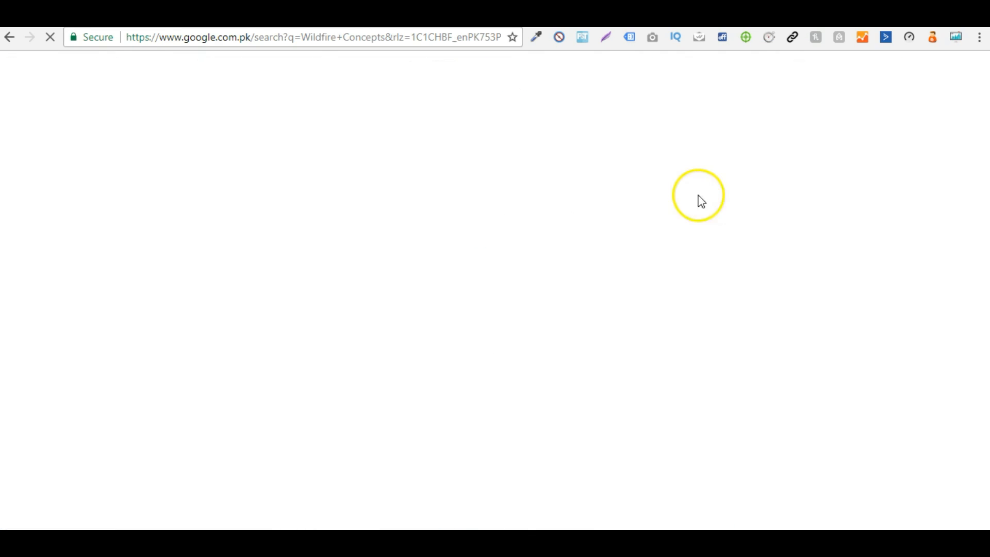
# Step: Look through the Google results for the Wildfire Concepts Chrome Web Store entry and compare its ranking with the other results
pyautogui.scroll(-6, 781, 307)
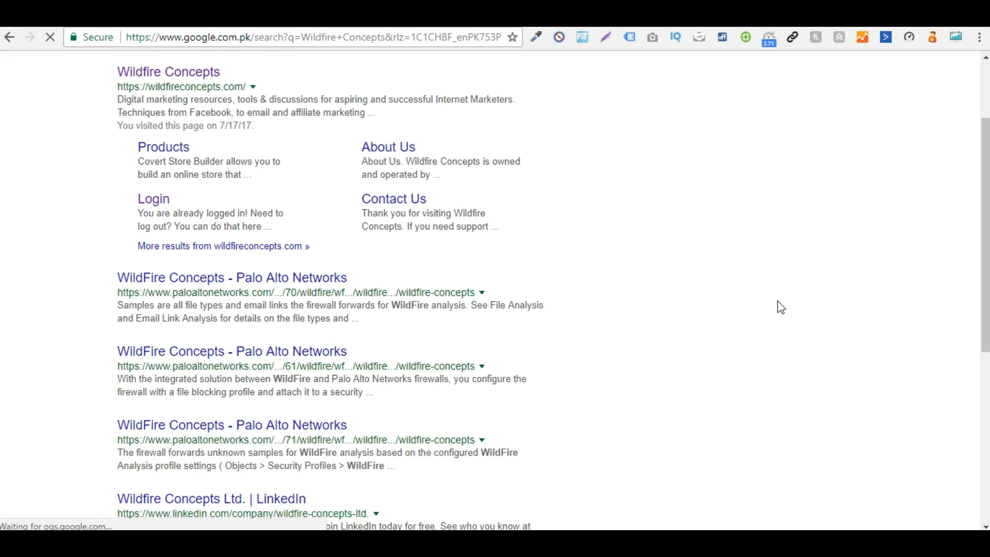
pyautogui.scroll(-2, 781, 307)
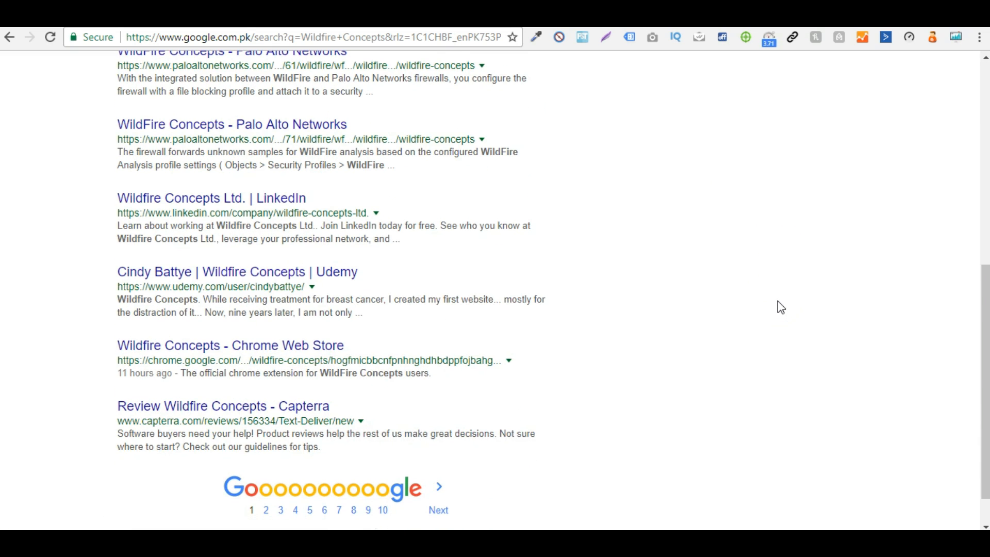
pyautogui.scroll(1, 781, 307)
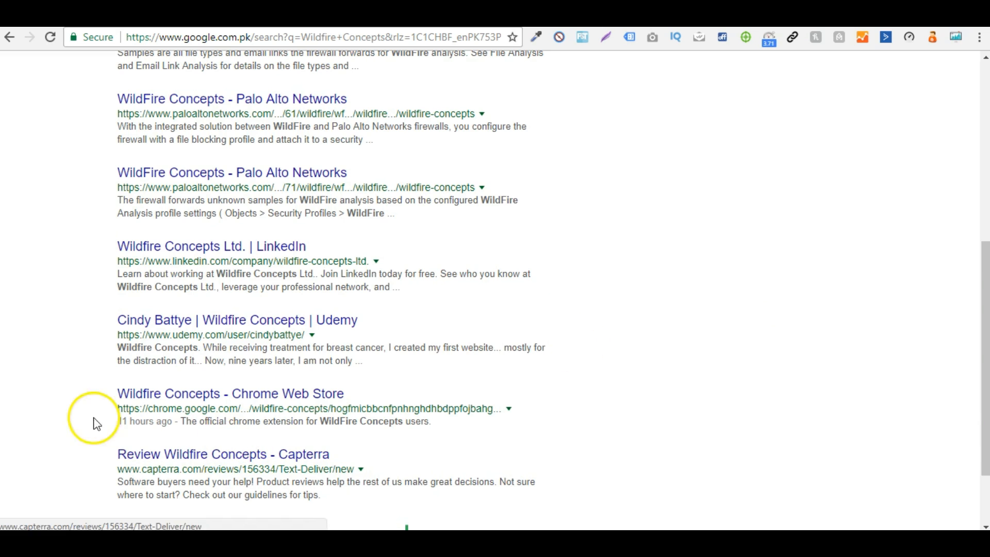
pyautogui.moveTo(118, 394); pyautogui.dragTo(396, 396)
pyautogui.click(396, 396)
pyautogui.moveTo(117, 395); pyautogui.dragTo(376, 381)
pyautogui.click(380, 385)
pyautogui.scroll(-2, 150, 430)
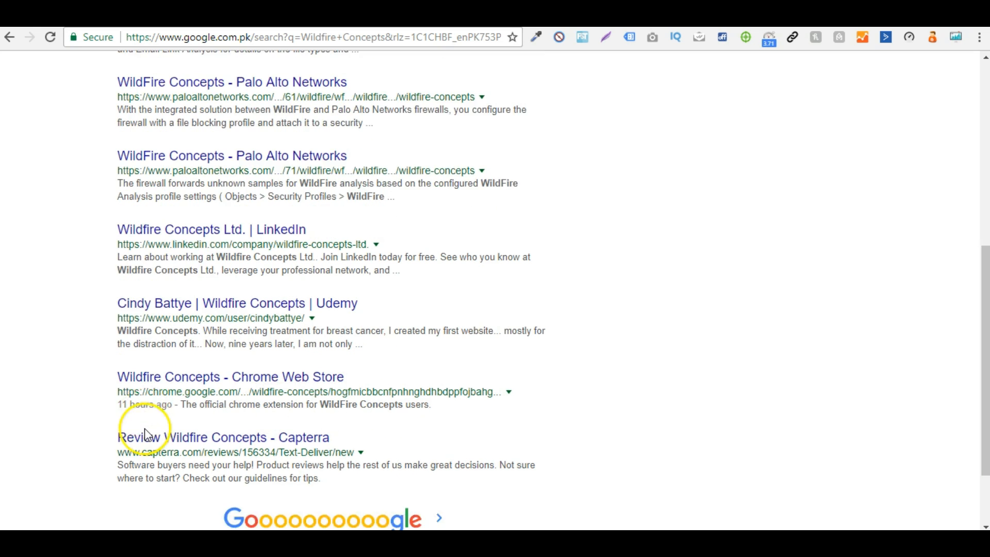
pyautogui.scroll(9, 57, 328)
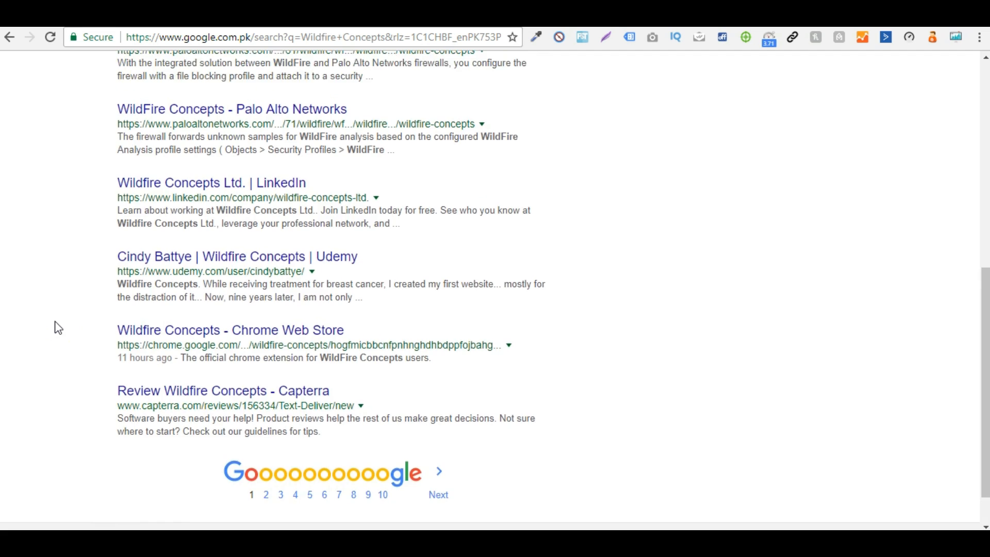
pyautogui.scroll(-9, 55, 328)
pyautogui.moveTo(118, 309)
pyautogui.mouseDown()
pyautogui.moveTo(171, 309)
pyautogui.moveTo(122, 307)
pyautogui.mouseUp()
pyautogui.scroll(9, 320, 307)
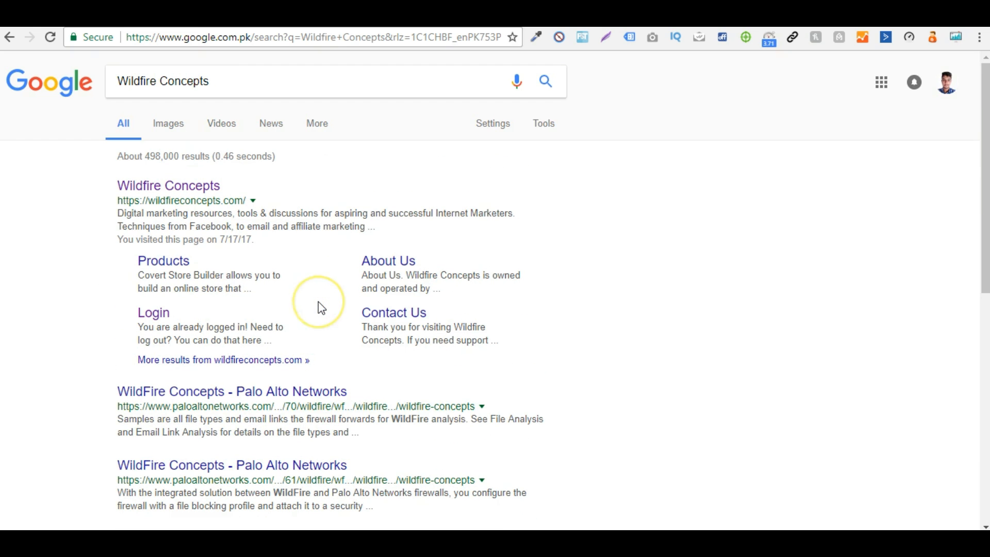
pyautogui.moveTo(975, 122); pyautogui.dragTo(946, 304)
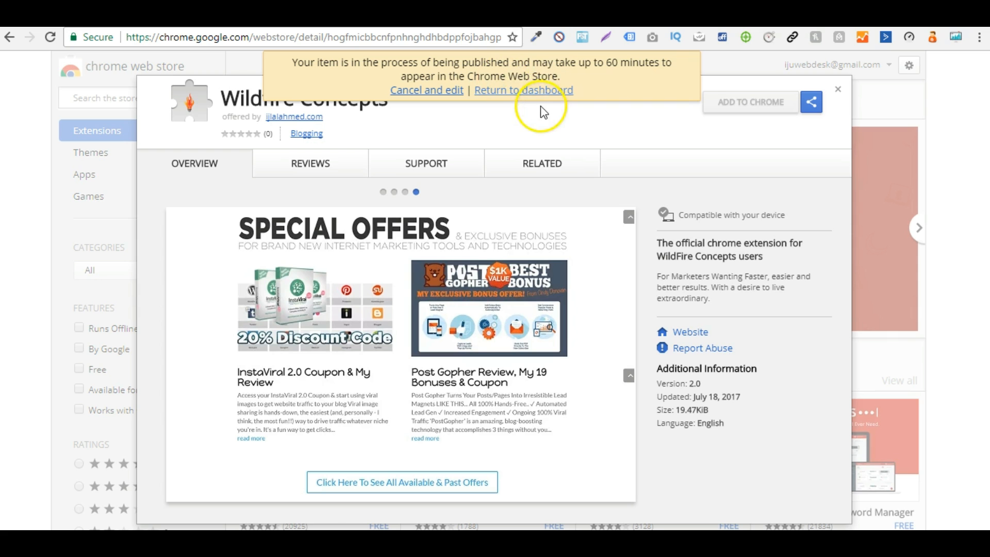
# Step: Return to the developer dashboard from the published item's page and check the version number of Wildfire Concepts
pyautogui.click(540, 90)
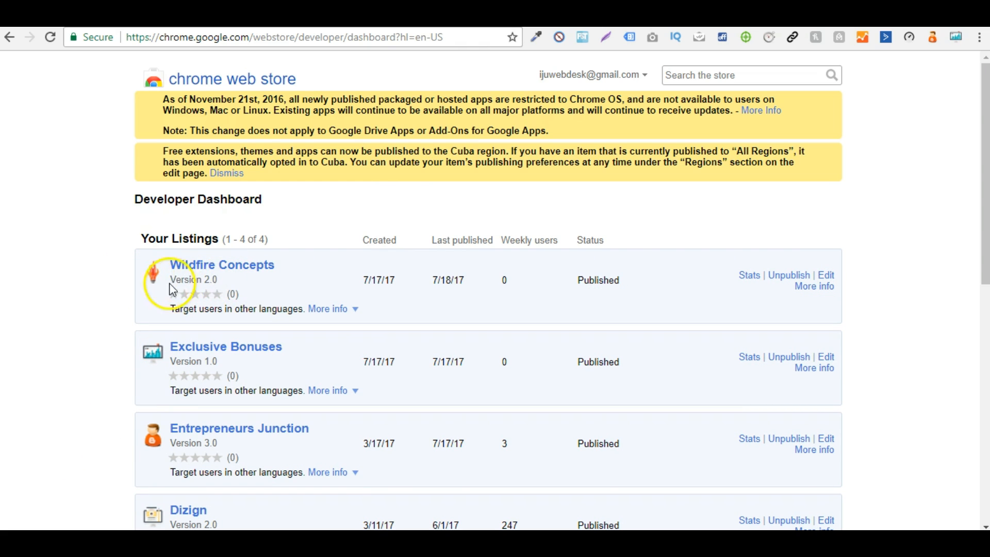
pyautogui.moveTo(170, 281); pyautogui.dragTo(222, 284)
# Step: Add the Wildfire Concepts extension to Chrome from its public listing, dismiss the notification and move the opt-in popup window into view
pyautogui.click(508, 18)
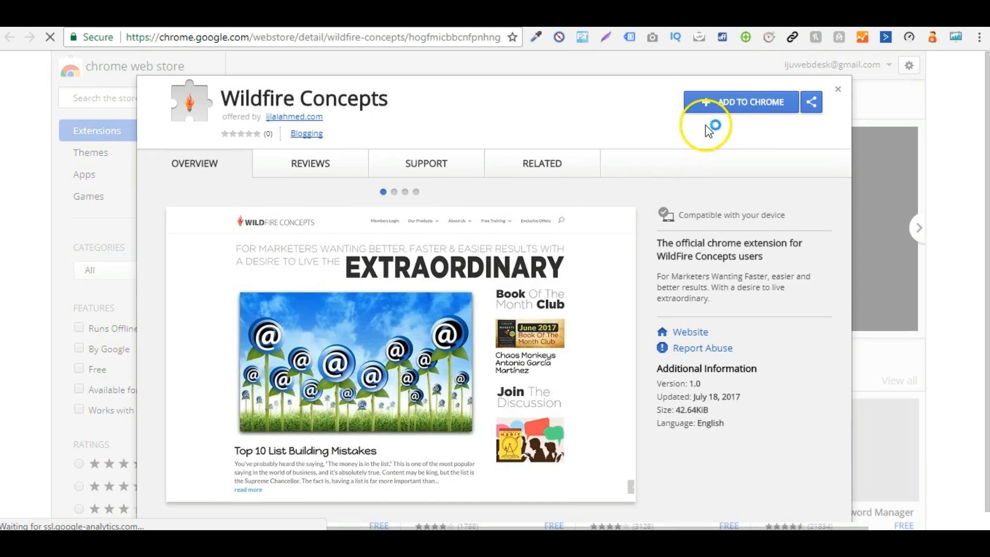
pyautogui.click(735, 105)
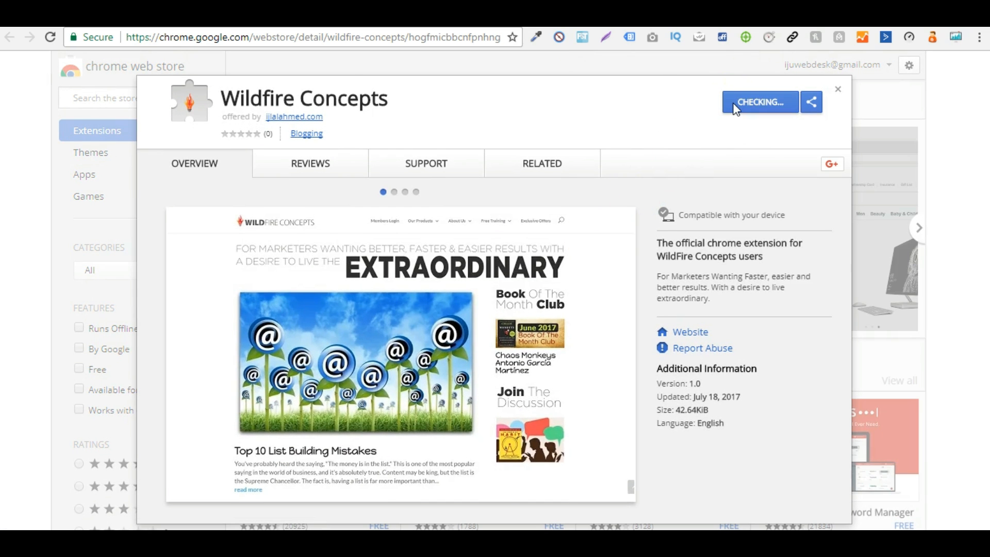
pyautogui.click(484, 175)
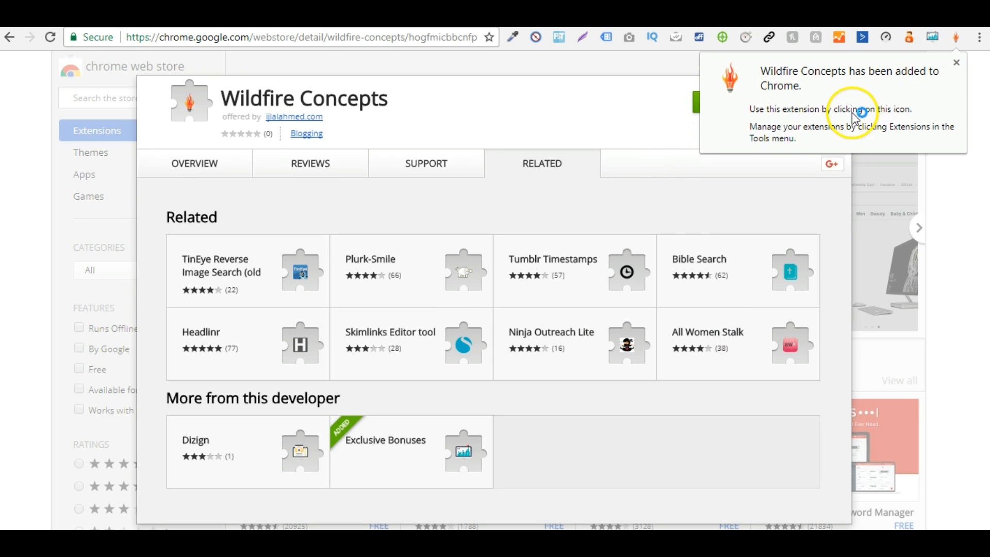
pyautogui.click(957, 63)
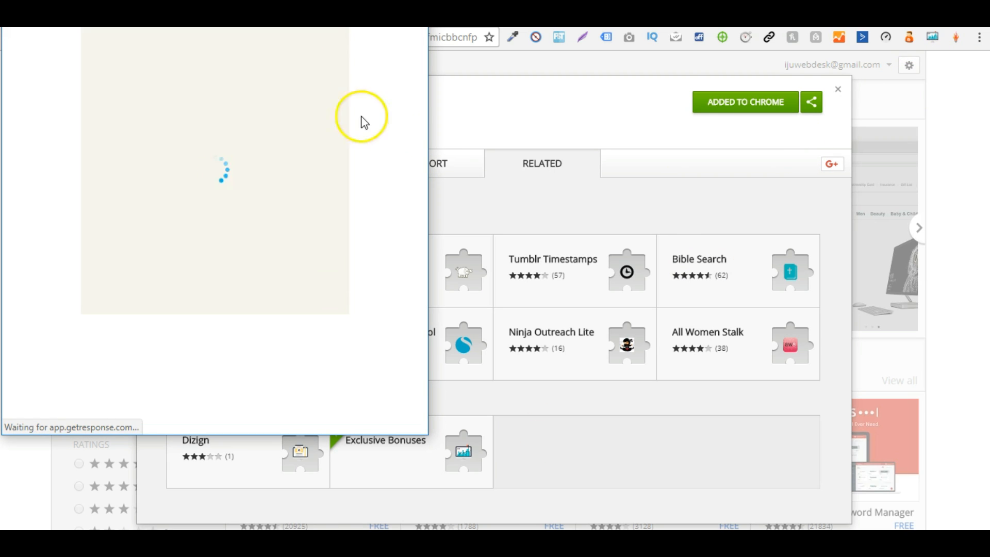
pyautogui.moveTo(217, 15); pyautogui.dragTo(521, 90)
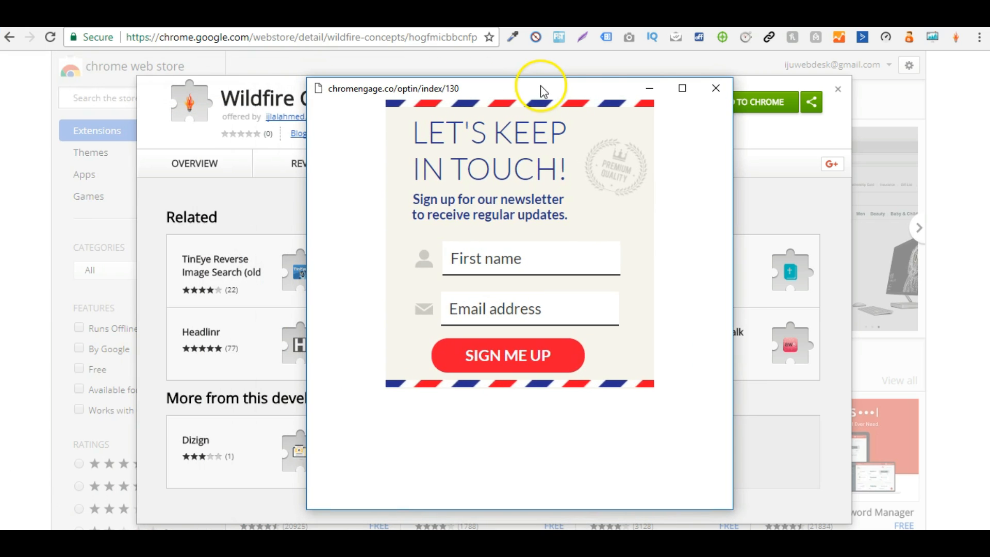
# Step: Shrink the opt-in popup window around its form, then close it and the Wildfire Concepts store listing
pyautogui.moveTo(732, 509); pyautogui.dragTo(618, 399)
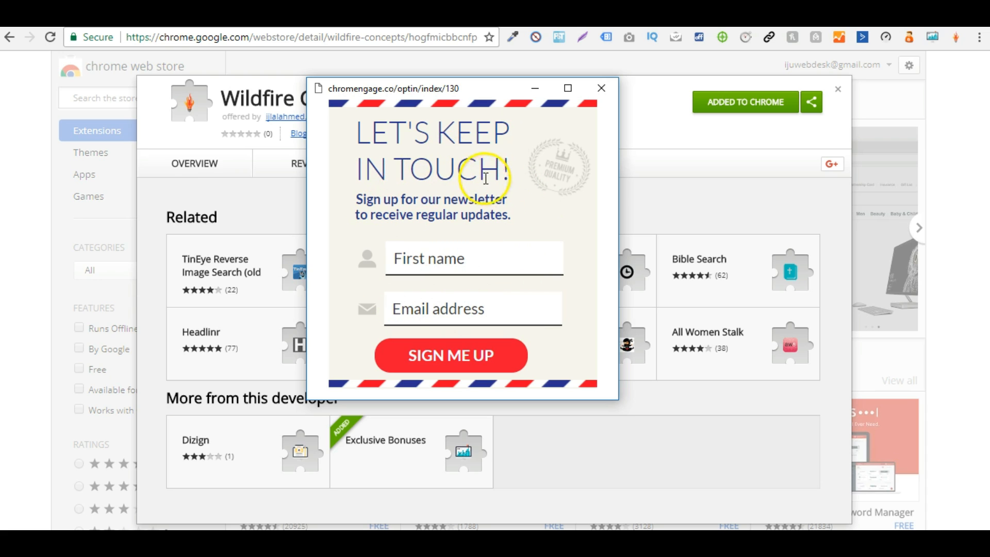
pyautogui.moveTo(306, 198); pyautogui.dragTo(246, 199)
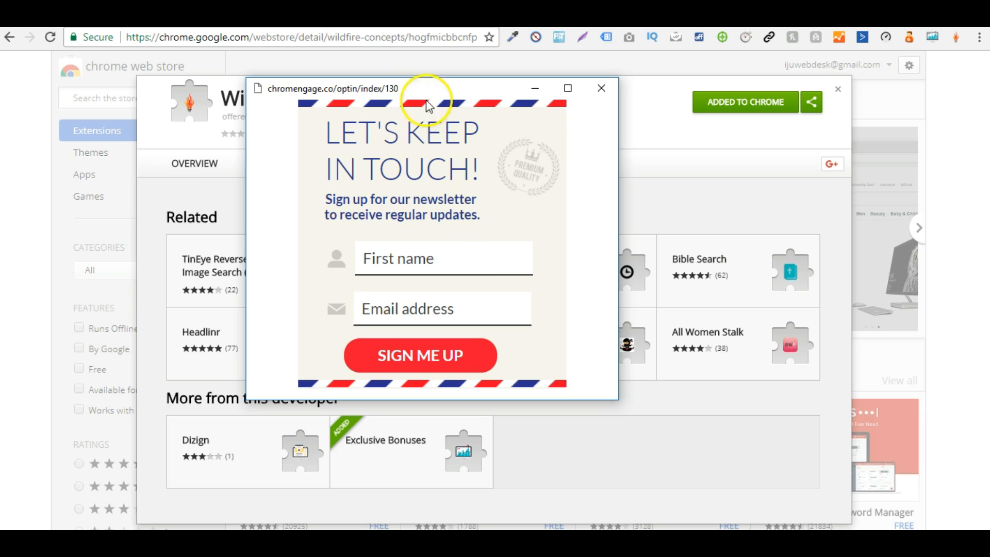
pyautogui.click(597, 99)
pyautogui.click(838, 89)
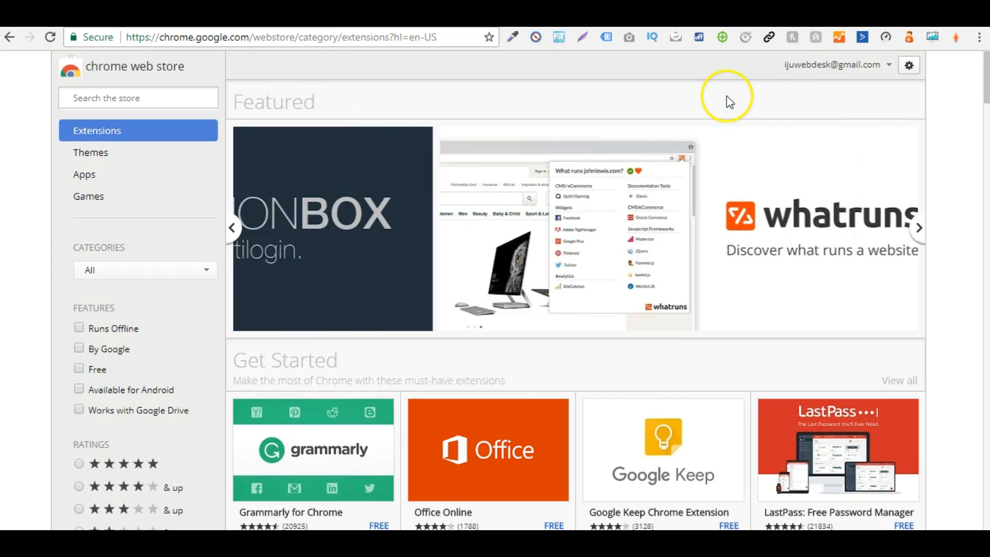
# Step: From the ChromEngage campaigns page, send a WildFire Concepts push notification with the message "hello" and the owner's website URL, and dismiss the received notification
pyautogui.click(279, 19)
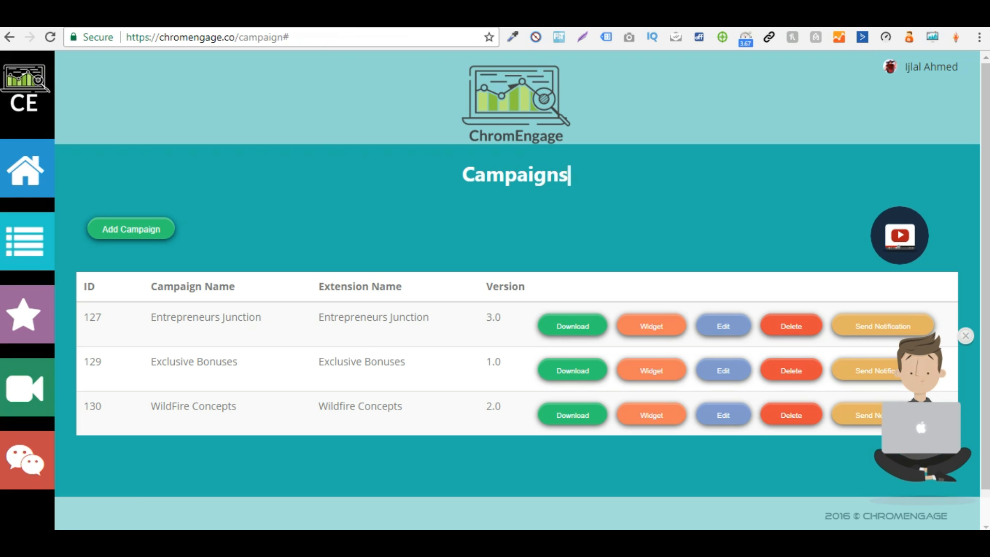
pyautogui.click(966, 339)
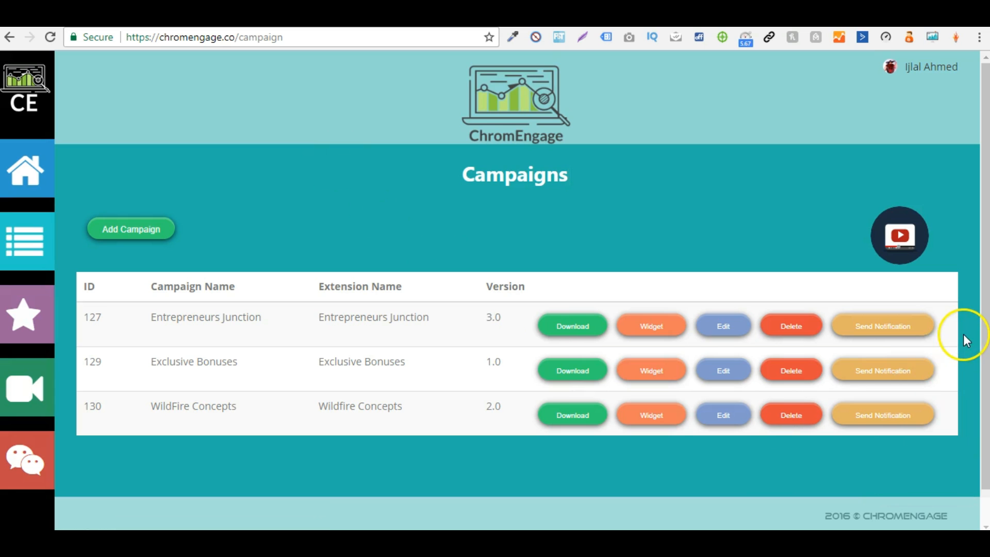
pyautogui.click(888, 411)
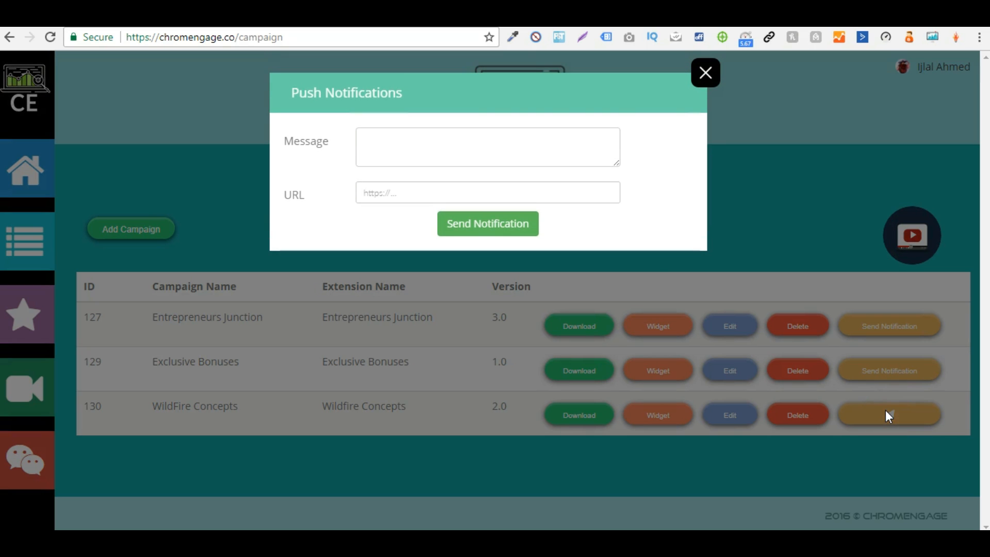
pyautogui.click(489, 150)
pyautogui.write('hello')
pyautogui.press('Tab')
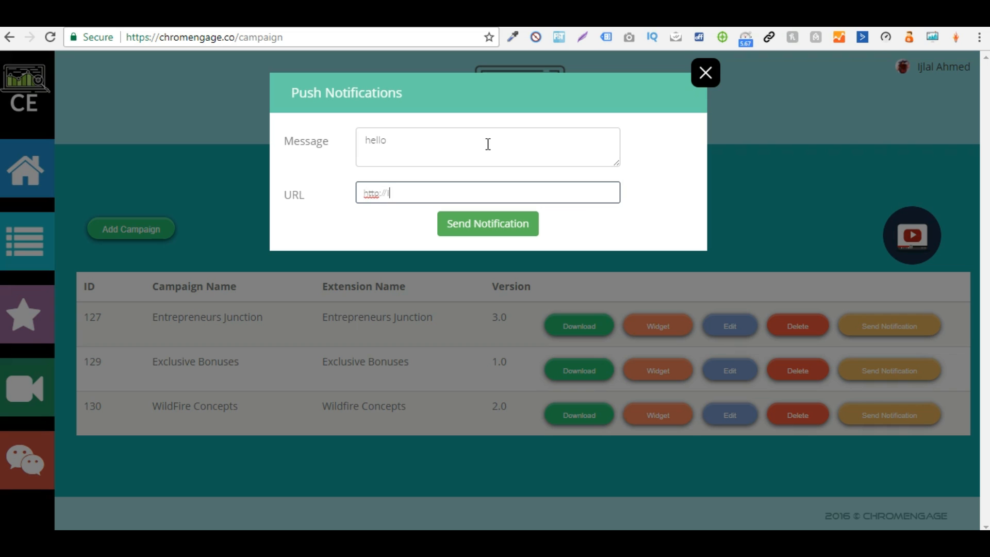
pyautogui.write('http://IjlalAhmed.com')
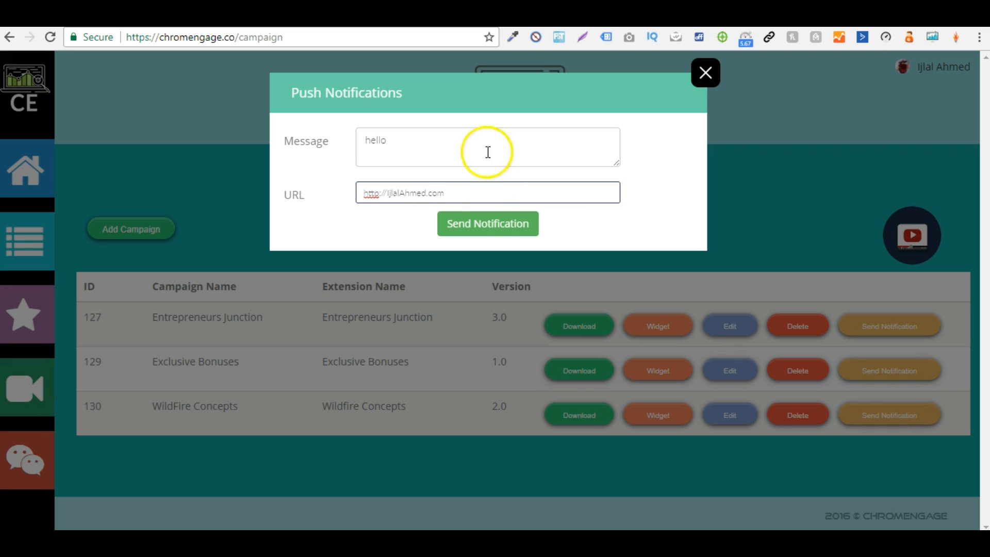
pyautogui.click(483, 221)
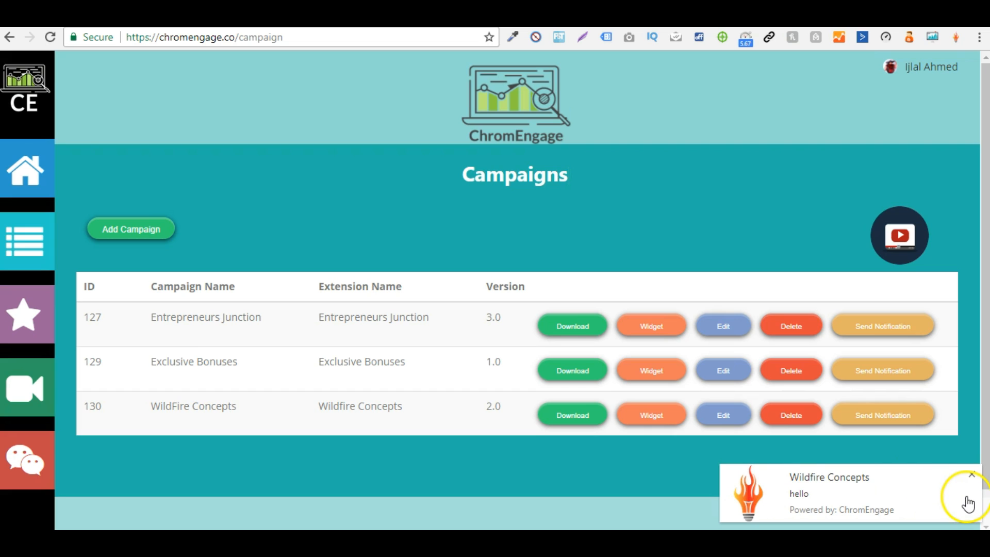
pyautogui.click(971, 475)
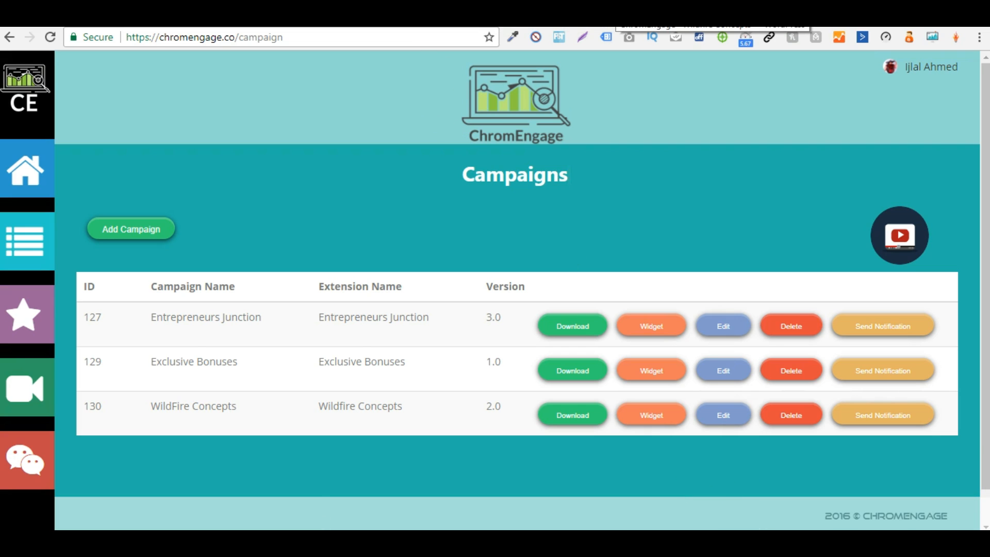
# Step: Review the embedded script and the page, post and category selections in the ChromEngage plugin settings of the WordPress site
pyautogui.click(611, 13)
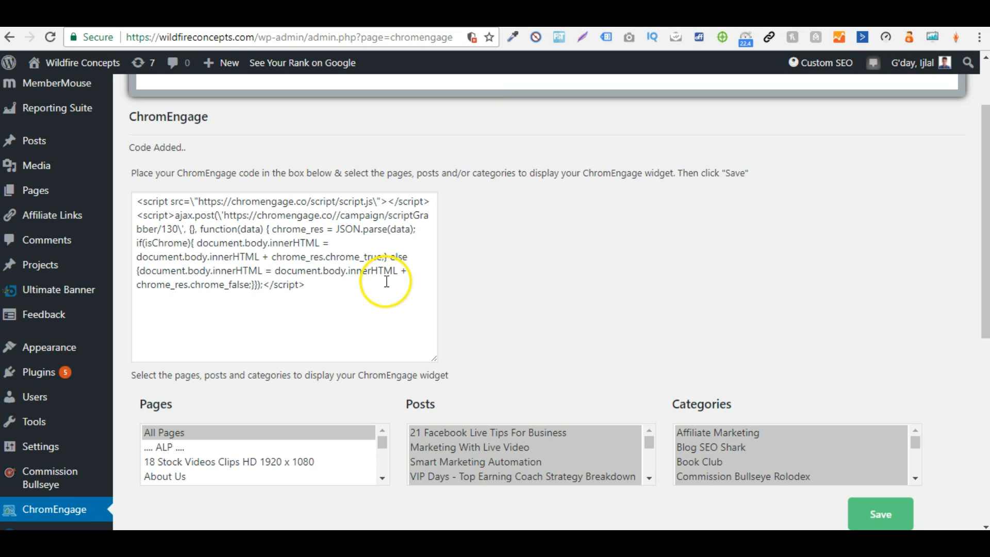
pyautogui.scroll(2, 670, 240)
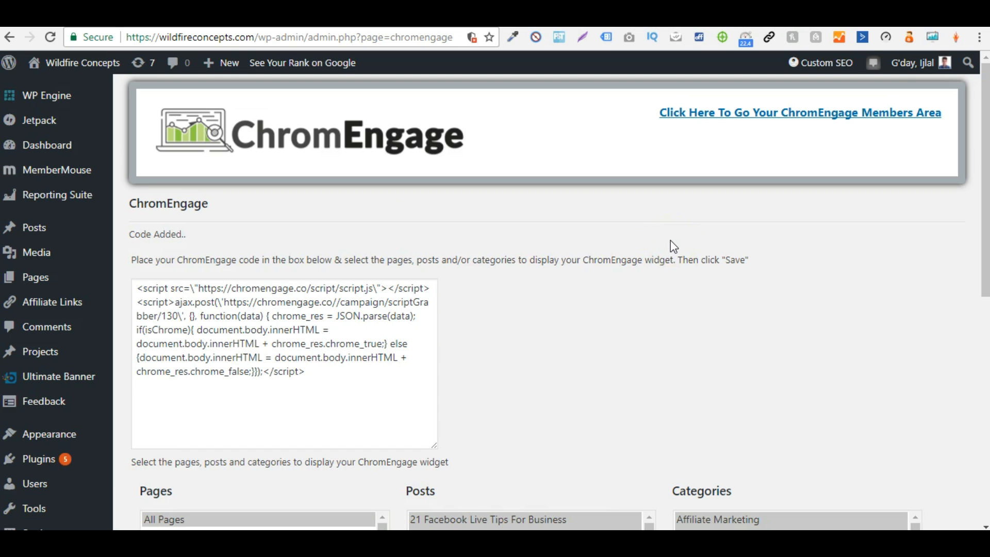
pyautogui.scroll(-1, 484, 360)
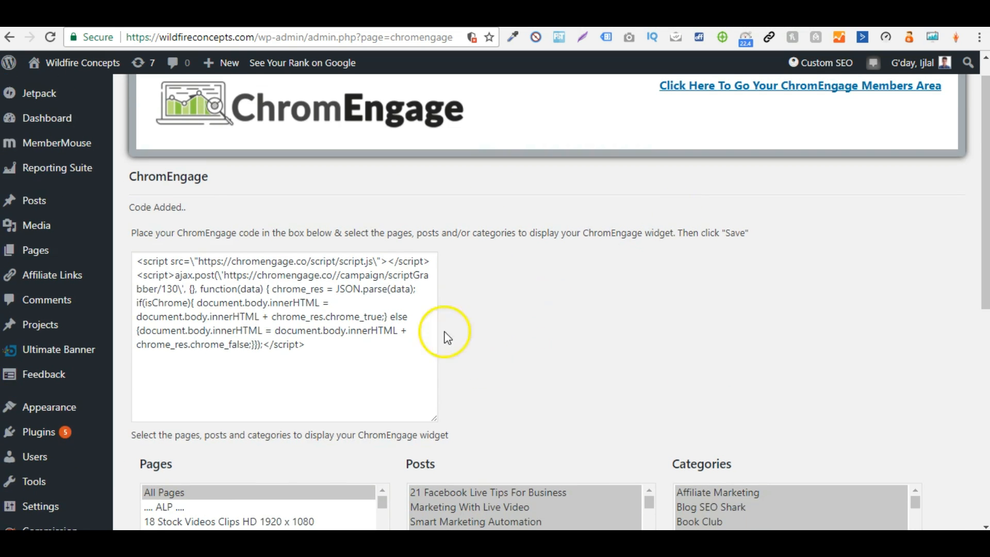
pyautogui.click(384, 345)
pyautogui.hotkey('ctrl', 'a')
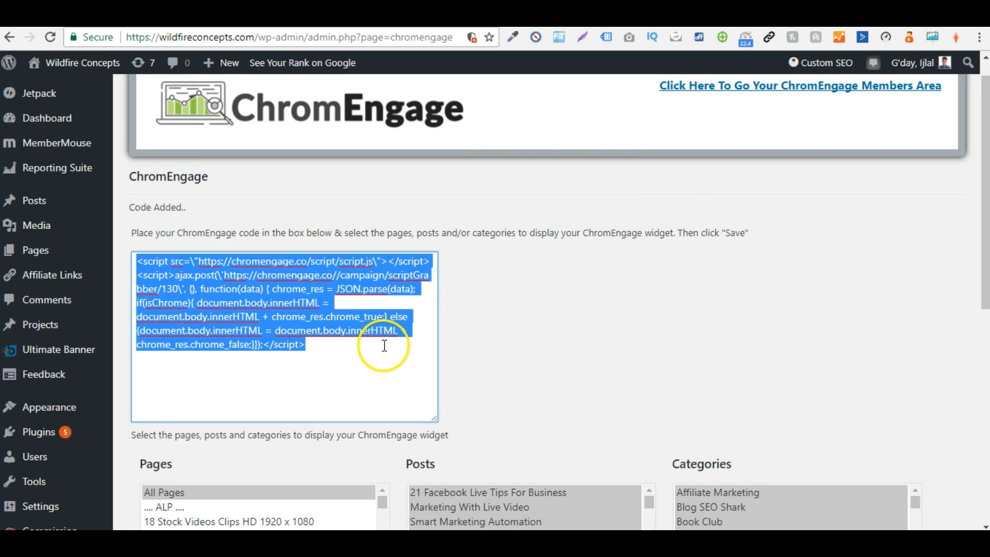
pyautogui.click(497, 329)
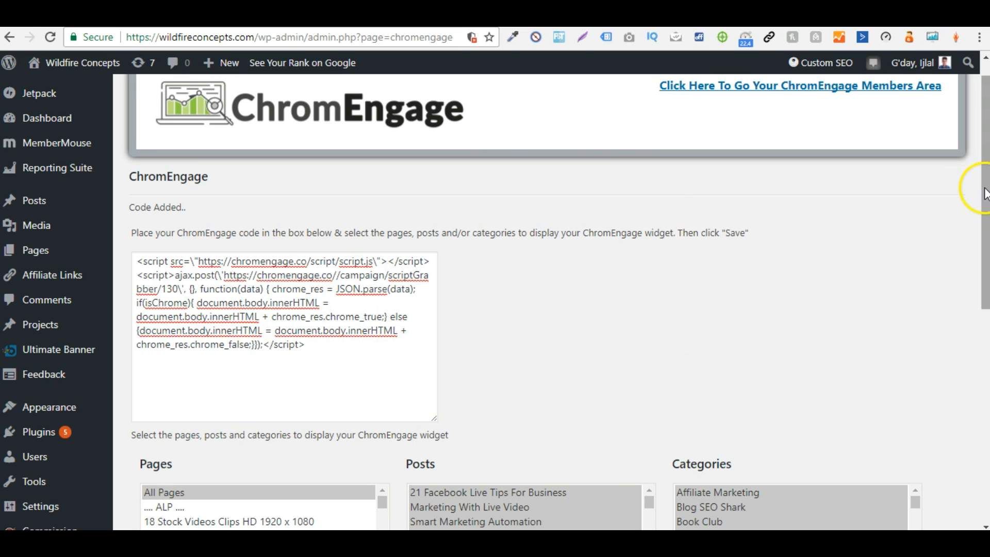
pyautogui.scroll(-4, 985, 191)
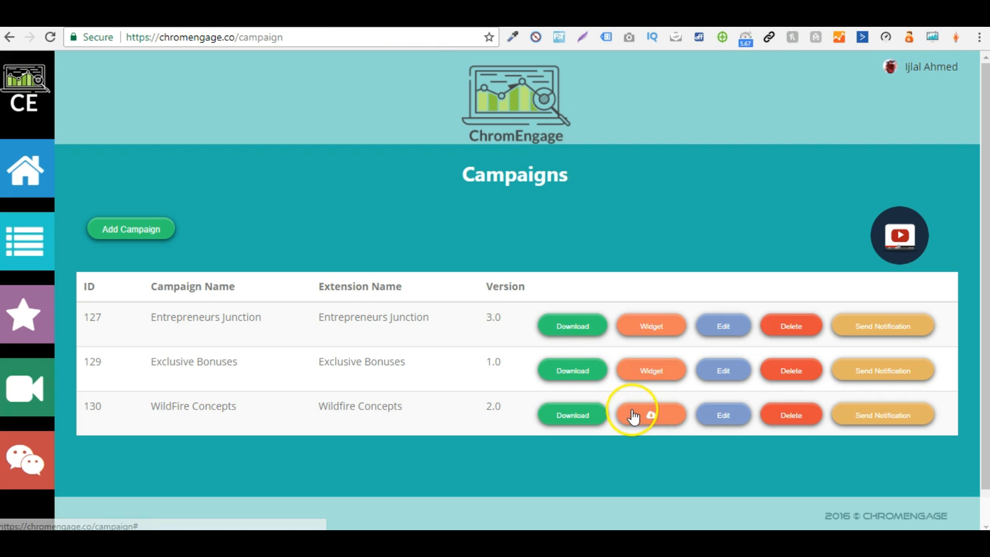
# Step: Open the WildFire Concepts campaign's widget settings and examine the messages for Chrome and non-Chrome web browsers
pyautogui.click(634, 415)
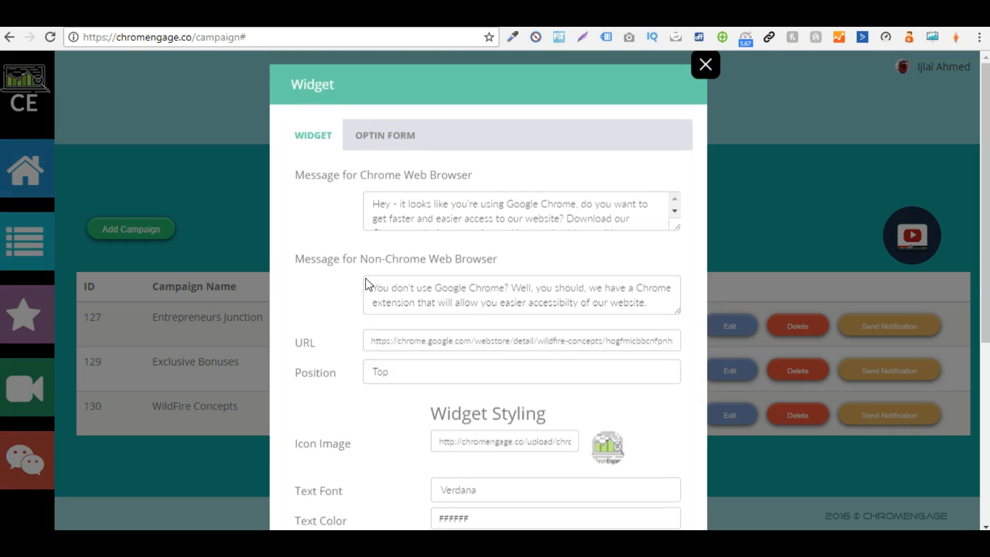
pyautogui.scroll(-1, 526, 258)
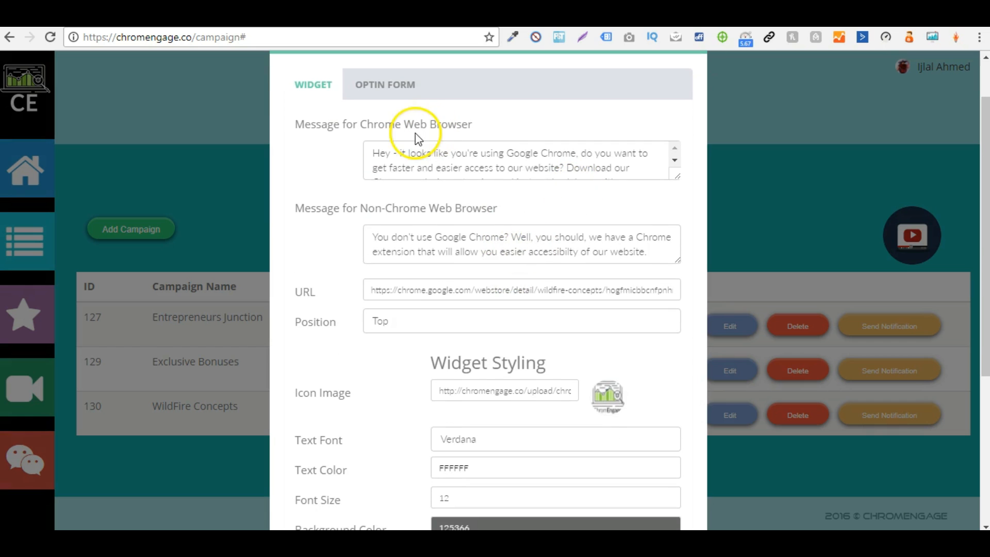
pyautogui.scroll(-3, 611, 147)
pyautogui.scroll(-2, 613, 145)
pyautogui.scroll(4, 534, 87)
pyautogui.scroll(-1, 406, 222)
pyautogui.scroll(2, 406, 222)
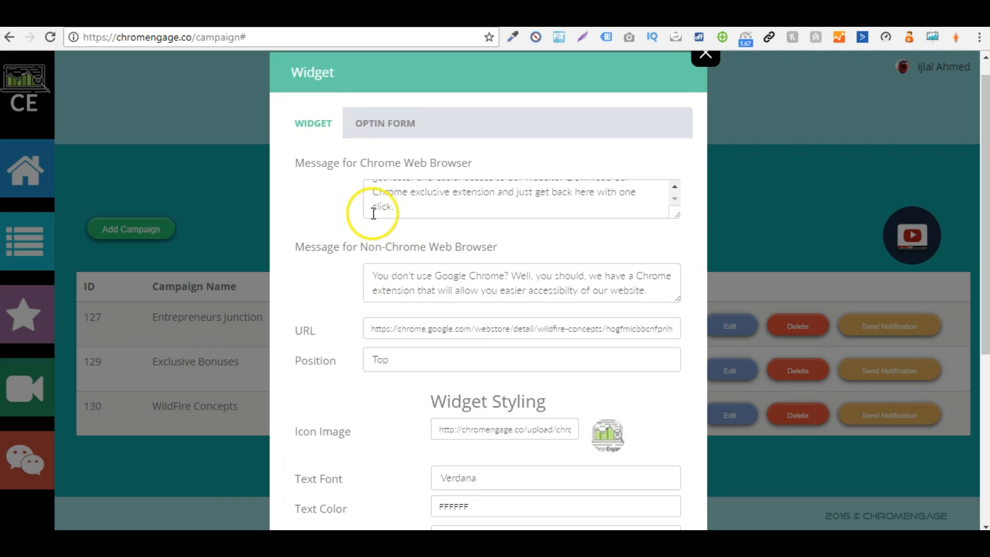
pyautogui.moveTo(360, 163); pyautogui.dragTo(454, 170)
pyautogui.click(427, 172)
pyautogui.moveTo(359, 164); pyautogui.dragTo(482, 159)
pyautogui.click(354, 221)
pyautogui.moveTo(361, 246); pyautogui.dragTo(494, 253)
pyautogui.click(342, 275)
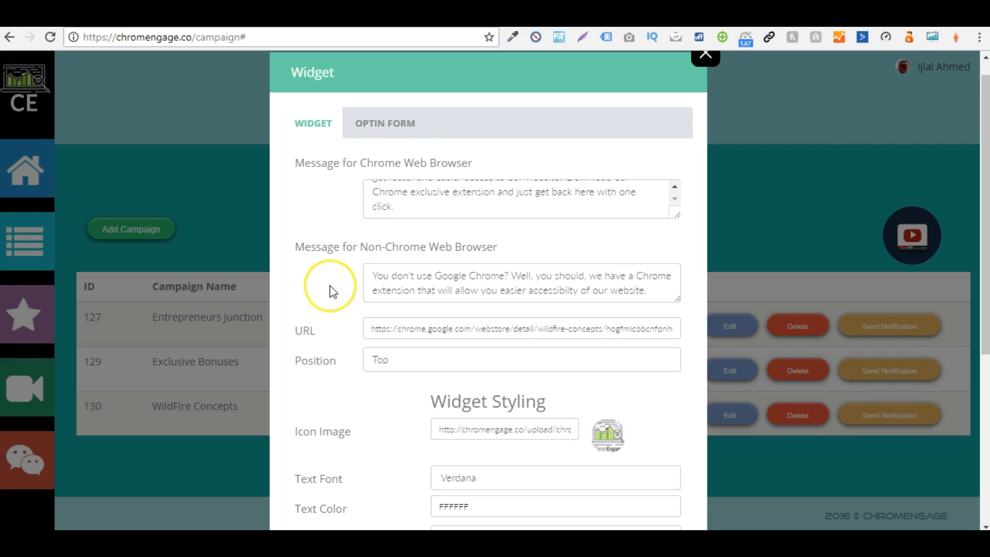
# Step: Check the widget's URL, position, styling and message preview, and save the widget settings
pyautogui.scroll(-3, 333, 292)
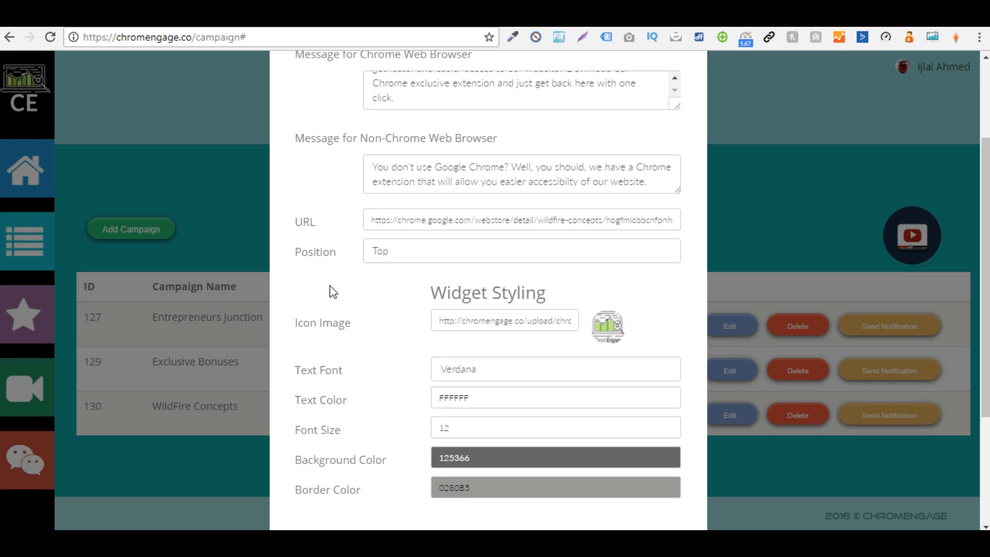
pyautogui.tripleClick(408, 219)
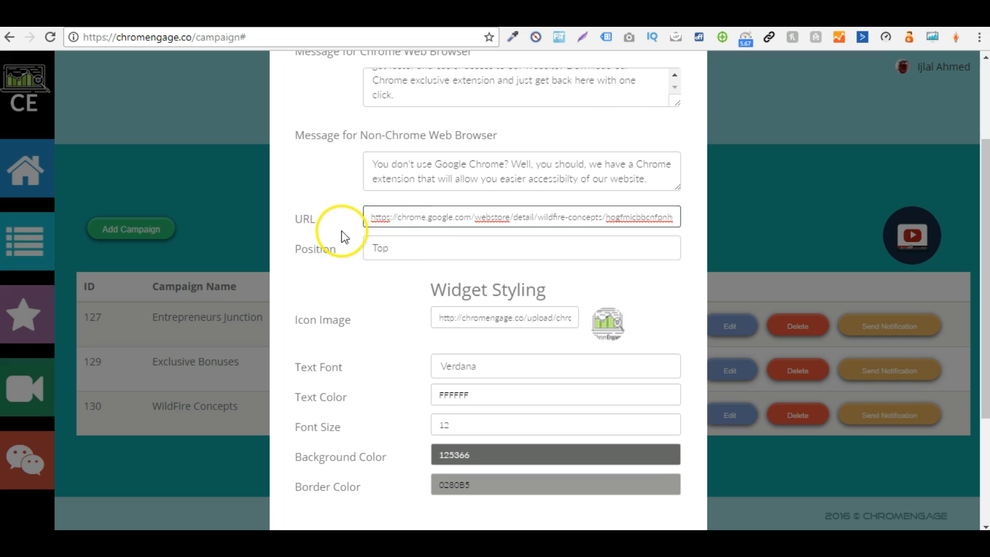
pyautogui.click(417, 265)
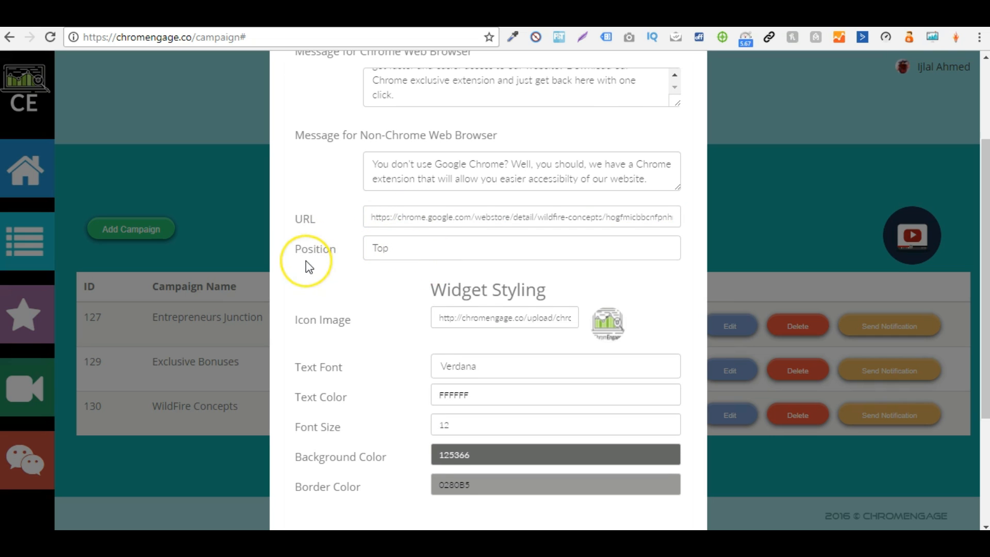
pyautogui.scroll(-3, 308, 265)
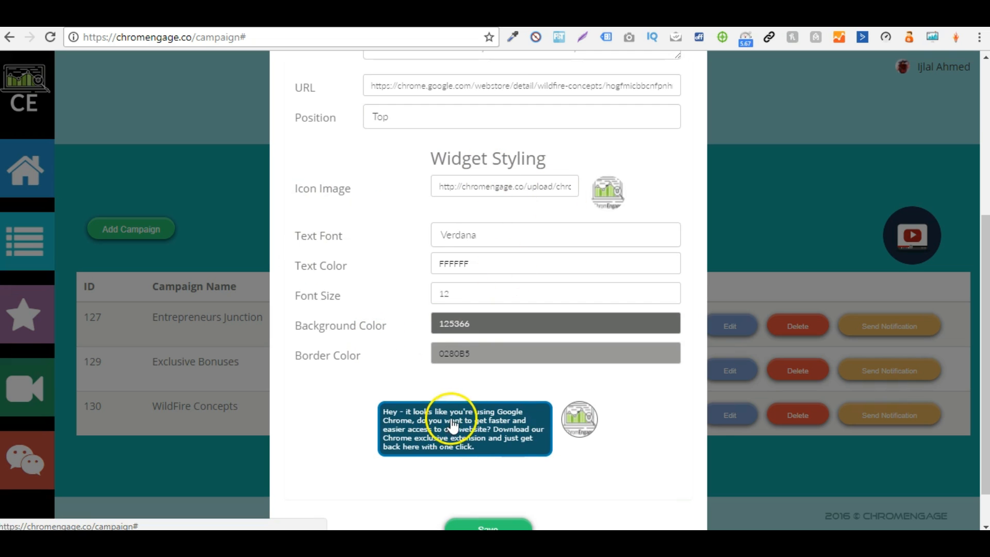
pyautogui.scroll(-1, 463, 443)
pyautogui.scroll(2, 464, 415)
pyautogui.scroll(-2, 471, 411)
pyautogui.click(477, 481)
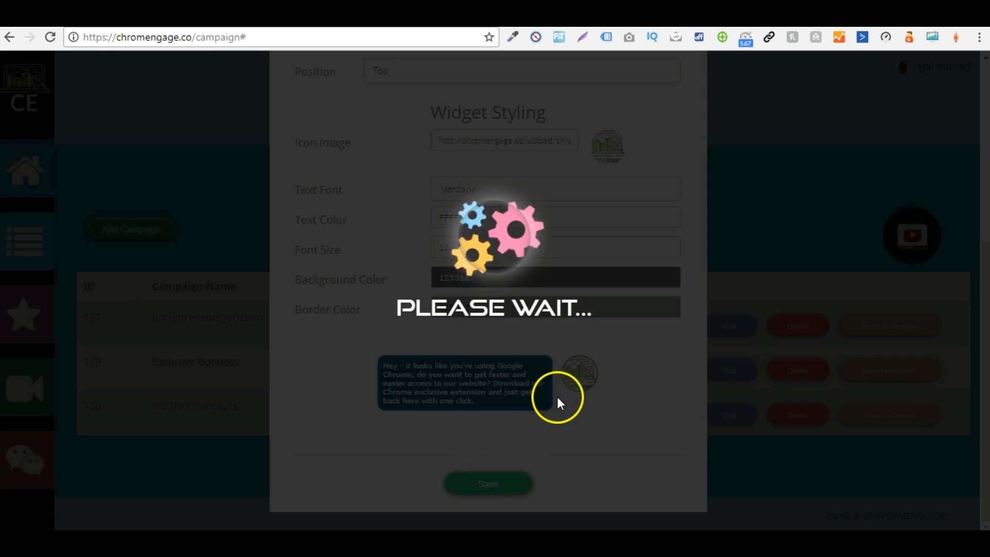
# Step: Revisit the WordPress plugin settings, follow the widget message on the Wildfire Concepts website to its store listing, and close the listing
pyautogui.scroll(-2, 555, 427)
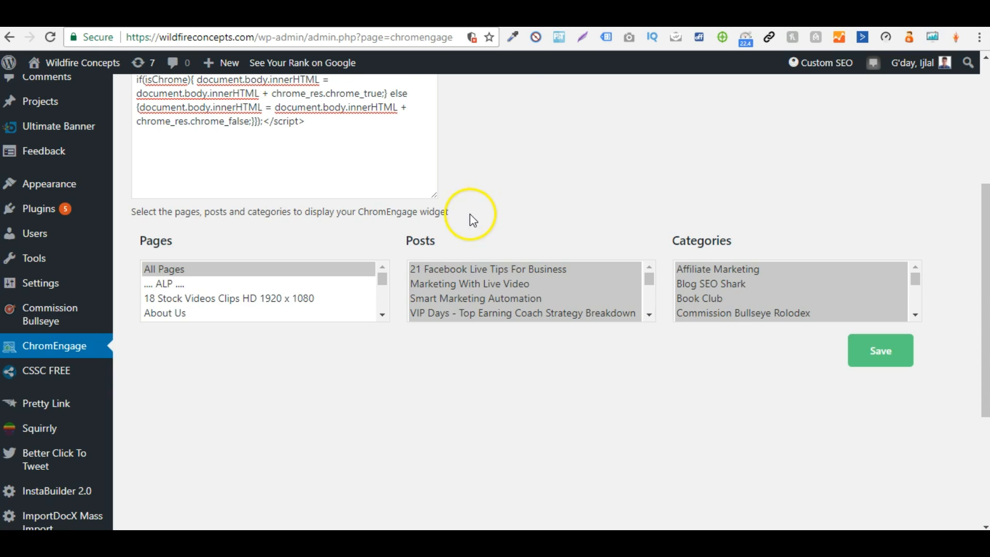
pyautogui.scroll(4, 469, 214)
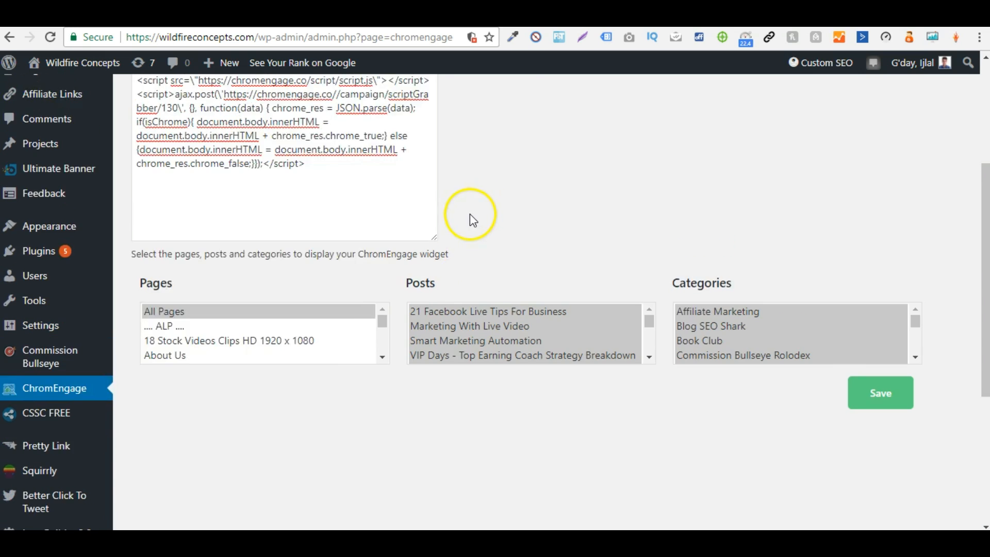
pyautogui.scroll(1, 246, 173)
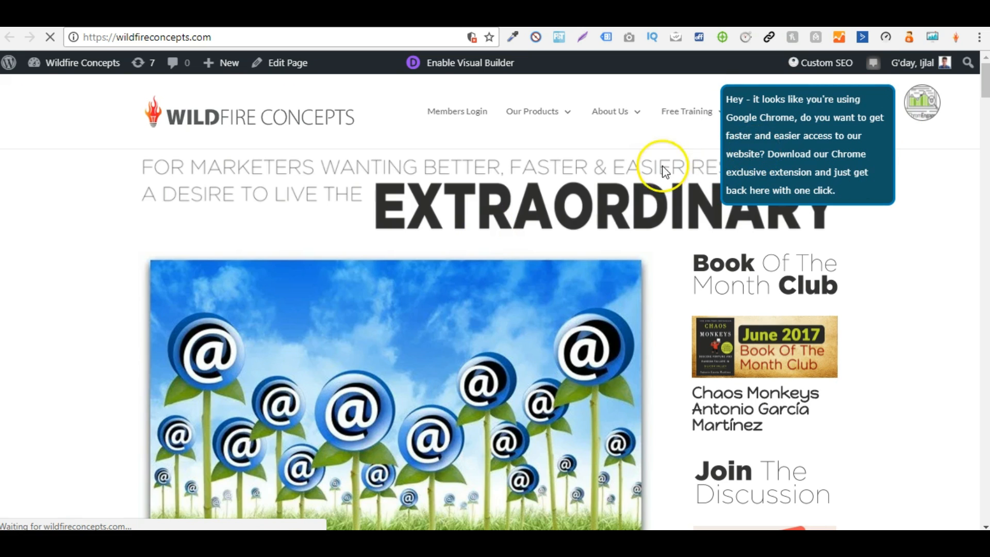
pyautogui.click(757, 153)
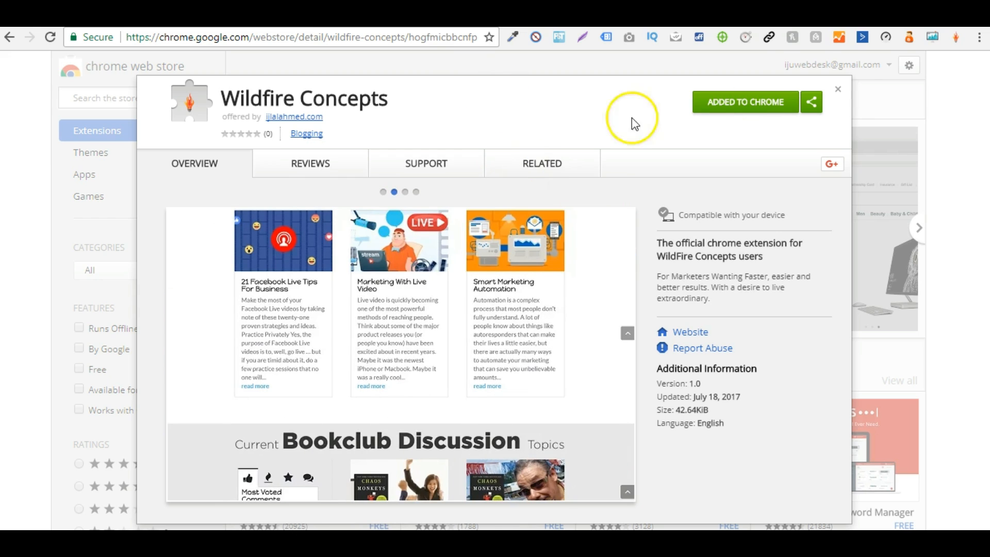
pyautogui.click(839, 90)
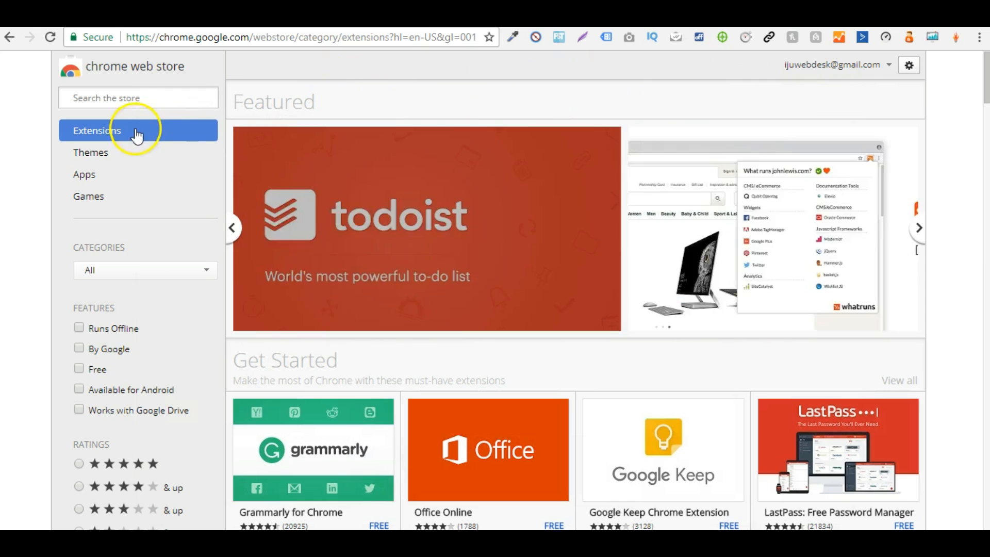
# Step: Search the Chrome Web Store for "Dizign" and open that extension's listing
pyautogui.click(138, 107)
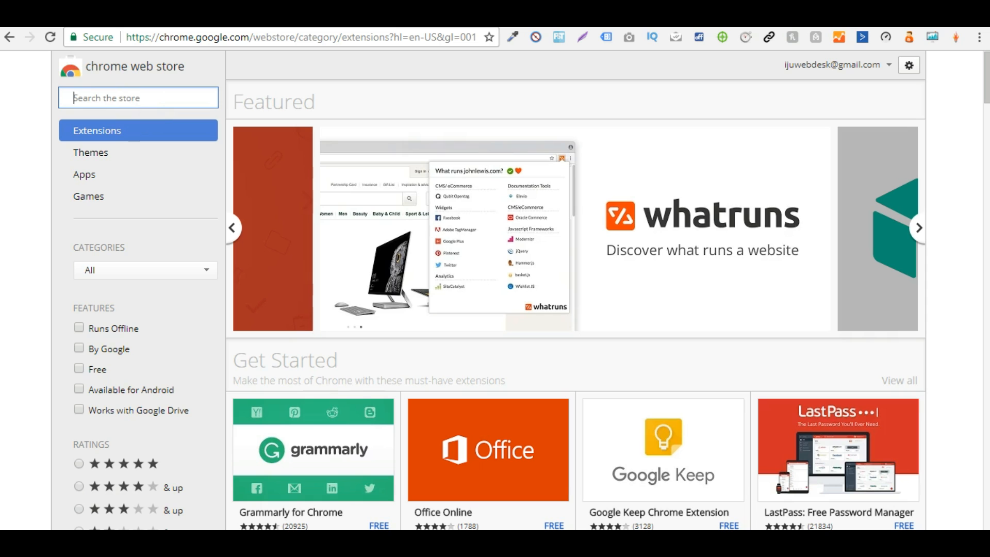
pyautogui.write('Easy Des')
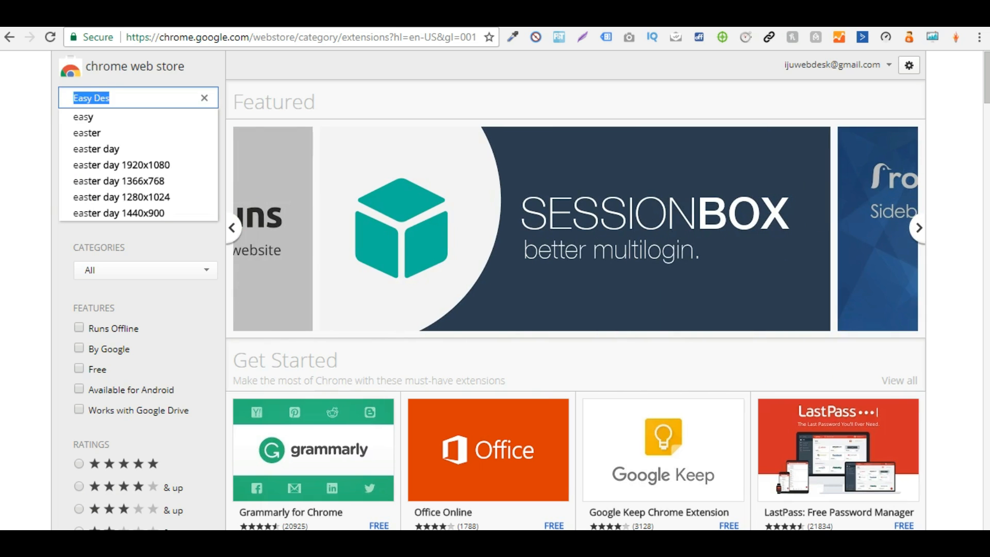
pyautogui.write(' Dizign')
pyautogui.press('Return')
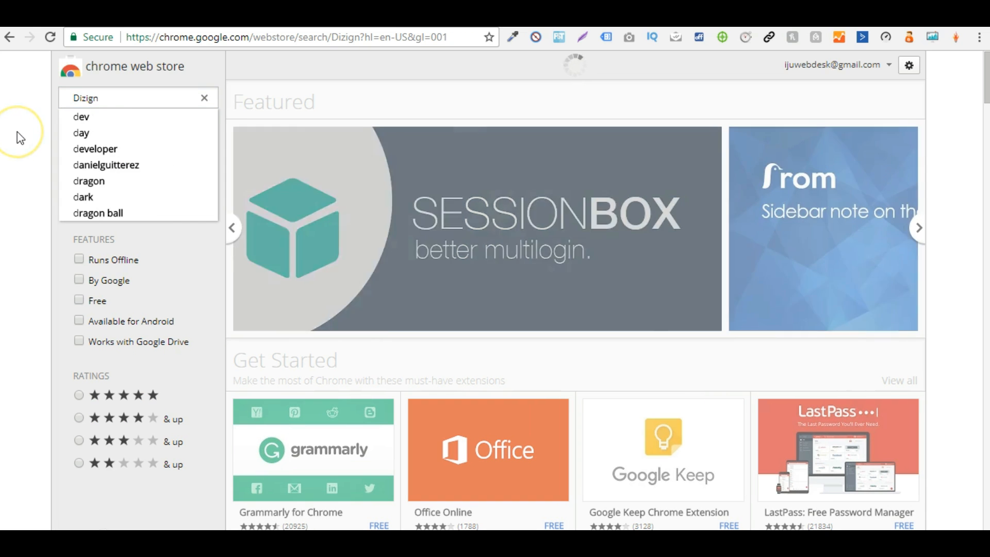
pyautogui.click(191, 97)
pyautogui.click(60, 106)
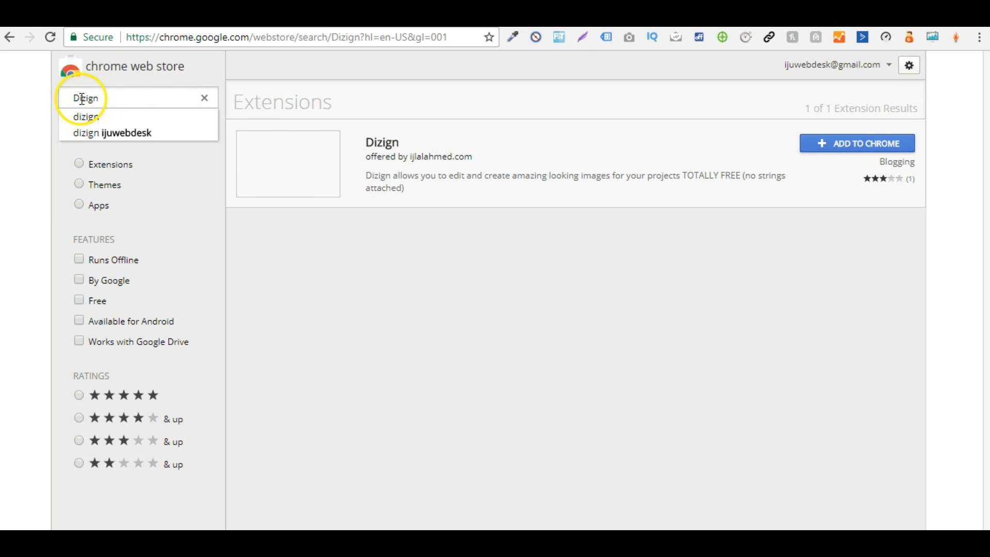
pyautogui.click(624, 170)
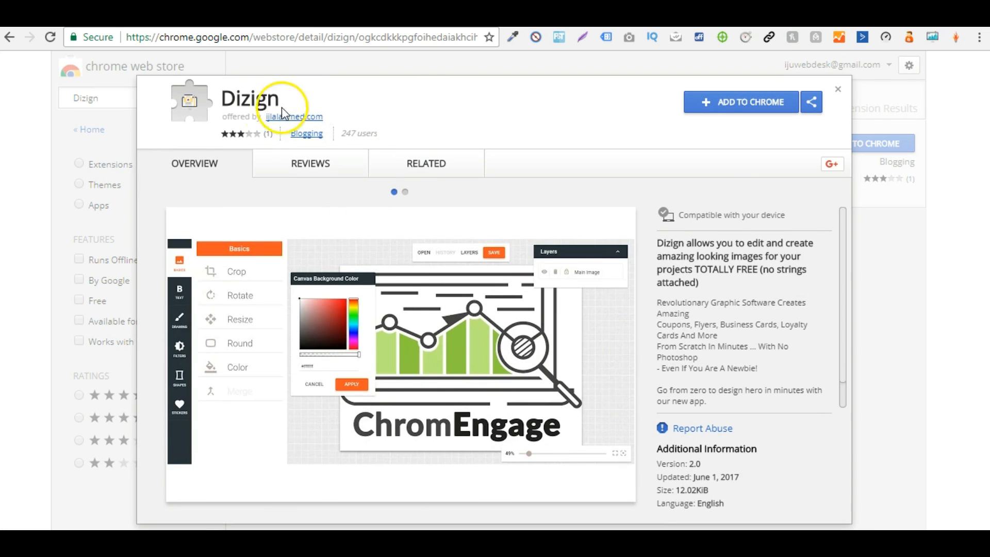
# Step: Examine the user count on the Dizign extension's store listing
pyautogui.moveTo(341, 133); pyautogui.dragTo(371, 136)
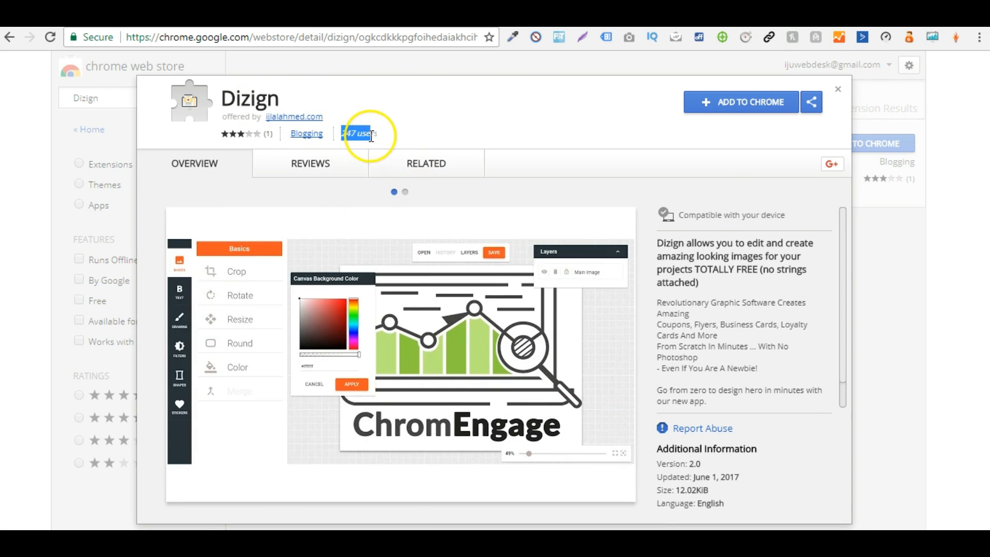
pyautogui.click(391, 144)
pyautogui.scroll(-1, 724, 212)
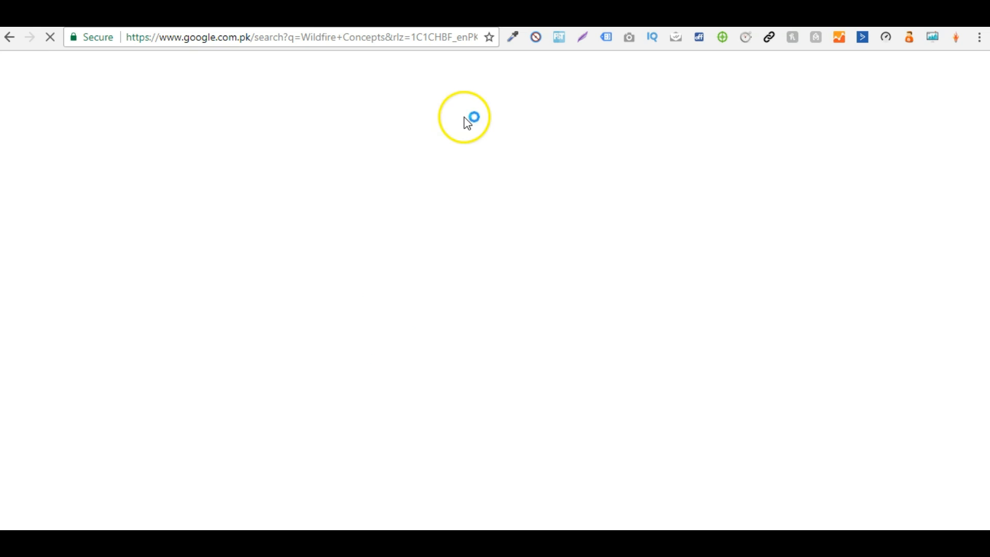
# Step: Search Google for "easy design suite" and open the "Dizign - Chrome Web Store" result
pyautogui.write('asy Desi')
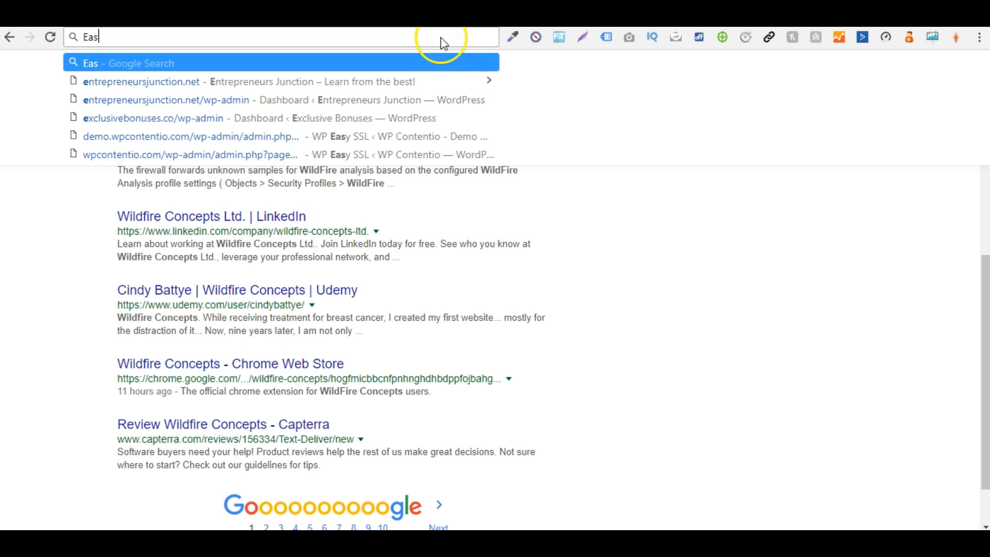
pyautogui.press('Return')
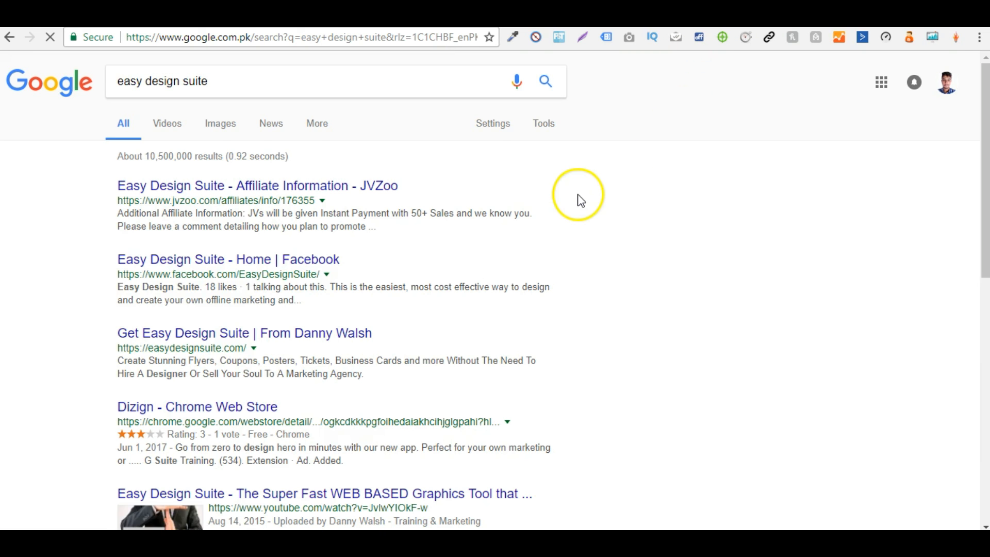
pyautogui.scroll(-8, 648, 321)
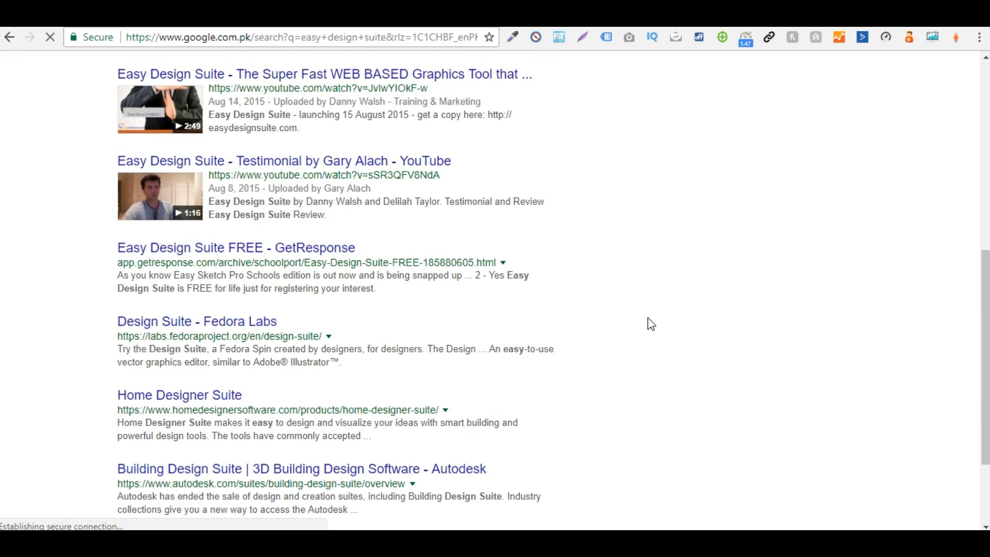
pyautogui.scroll(7, 651, 324)
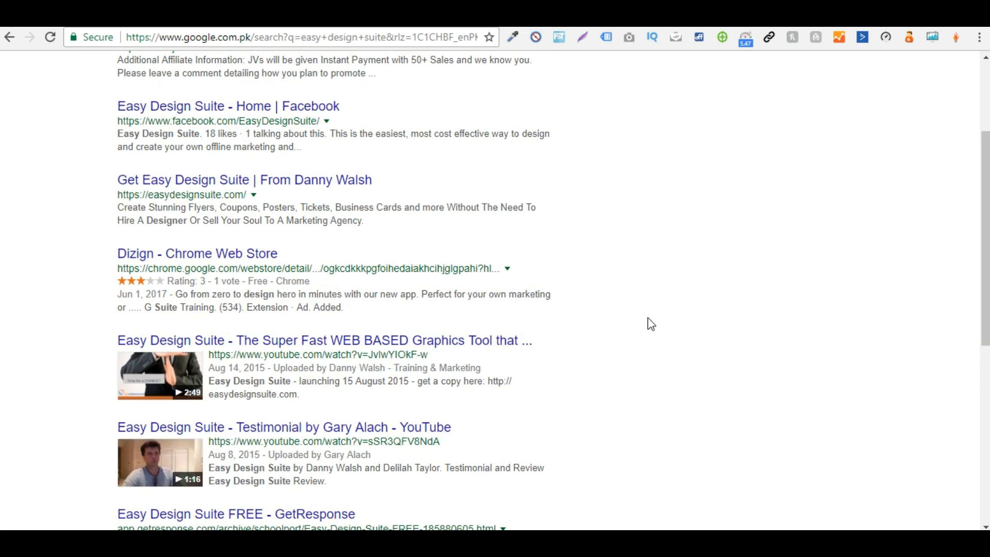
pyautogui.click(149, 267)
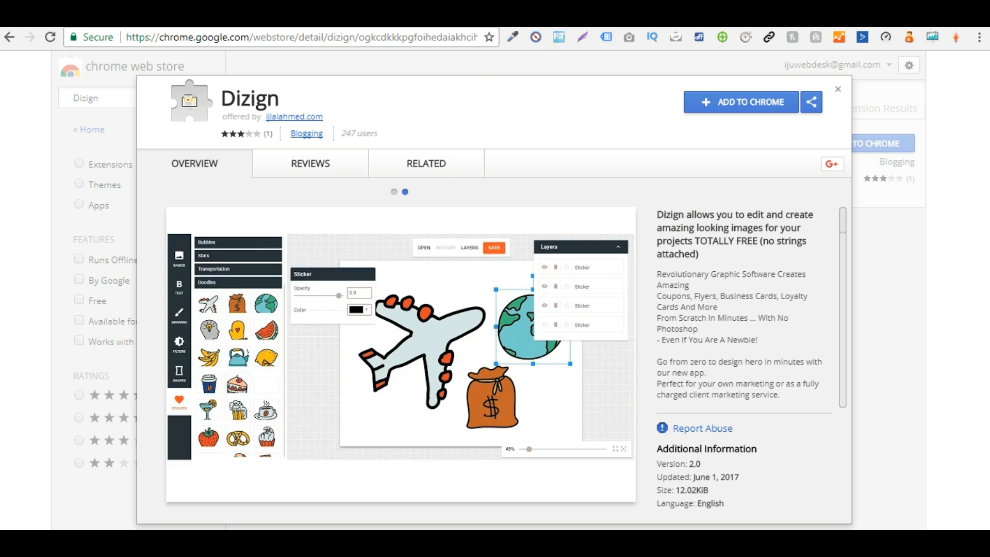
# Step: Return to the already loaded Dizign store listing and highlight its number of users
pyautogui.moveTo(347, 133); pyautogui.dragTo(380, 135)
pyautogui.click(398, 133)
pyautogui.click(380, 134)
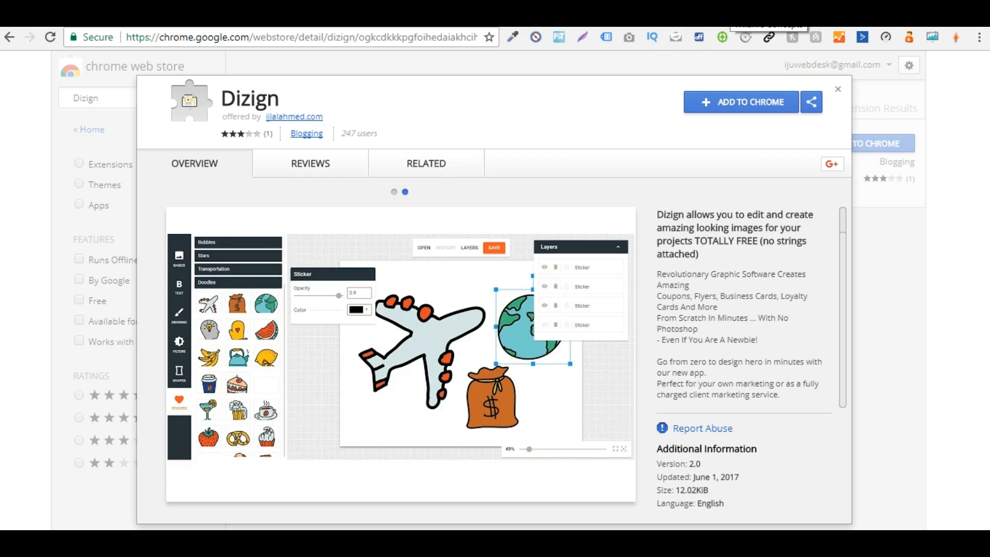
# Step: Revisit the Wildfire Concepts website, and switch to the Dizign listing opened from the Google results
pyautogui.click(731, 13)
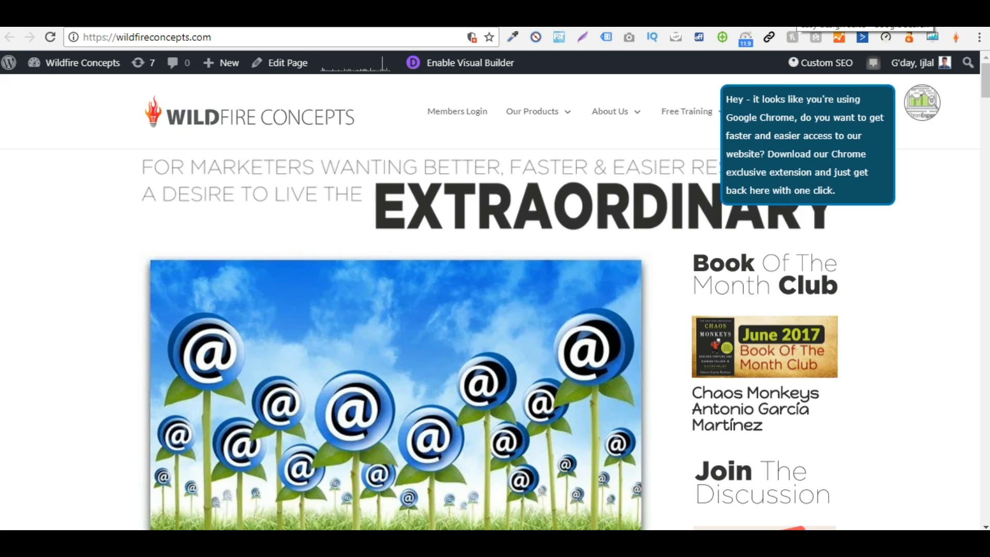
pyautogui.click(797, 13)
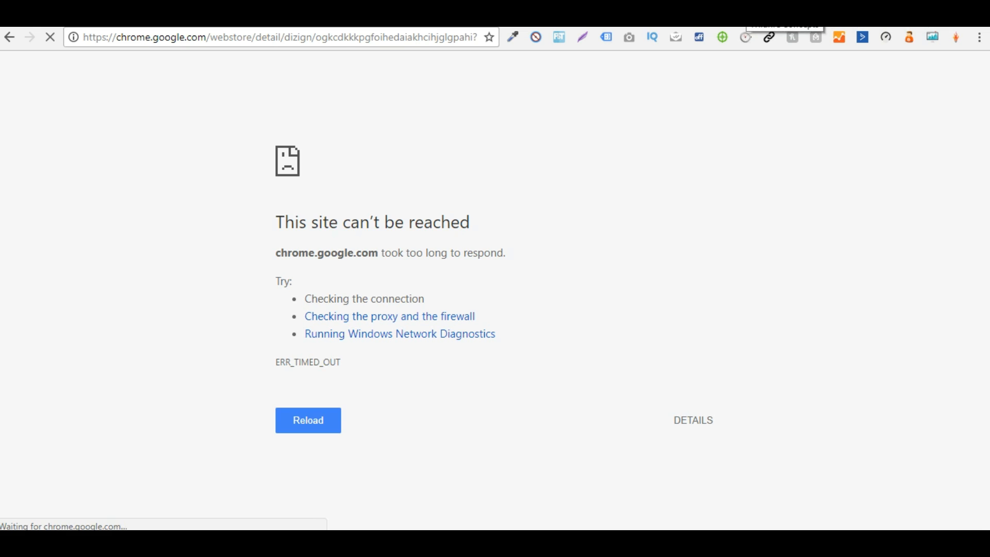
pyautogui.click(686, 274)
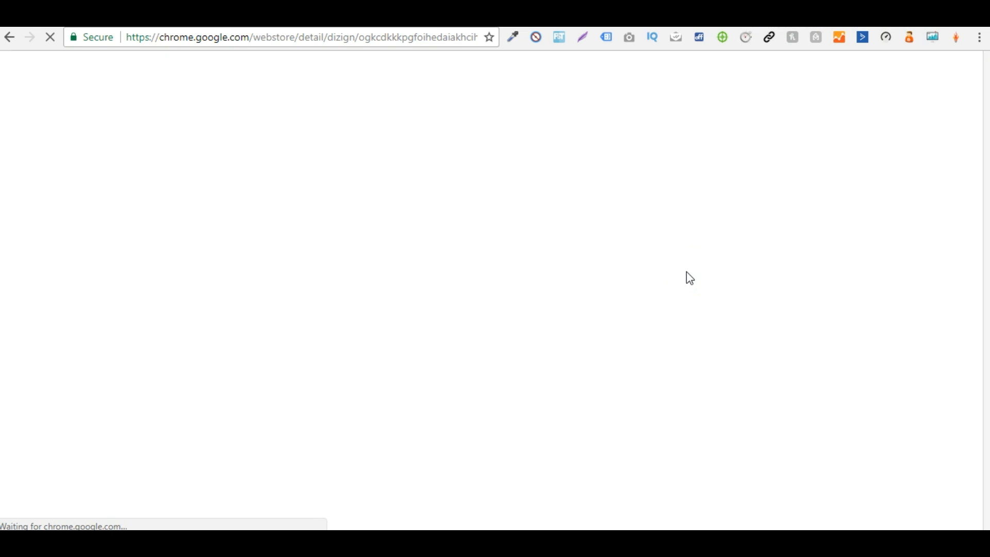